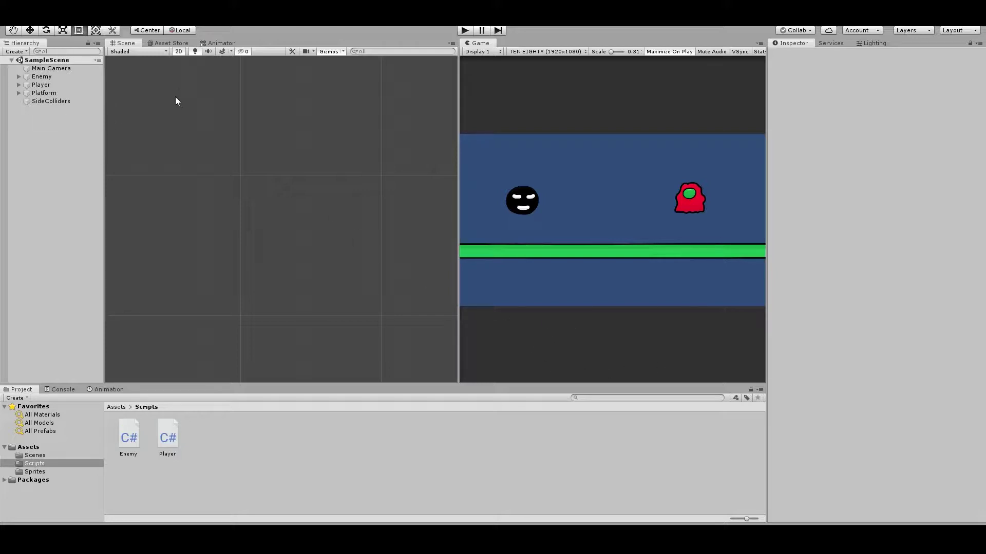
# Inspect the Enemy and Player objects, confirming the Player carries the Player tag.
pyautogui.click(19, 76)
pyautogui.click(25, 76)
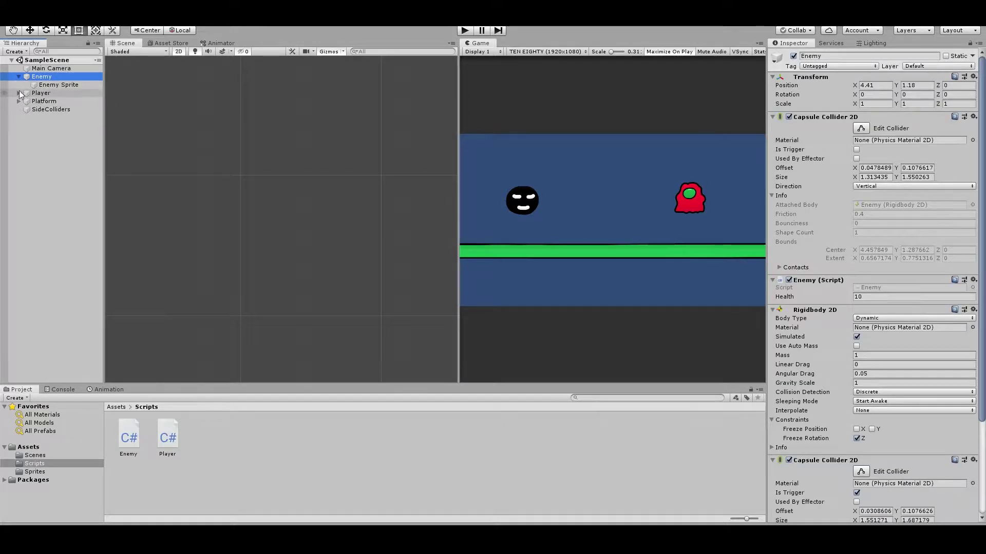
pyautogui.click(19, 93)
pyautogui.click(52, 94)
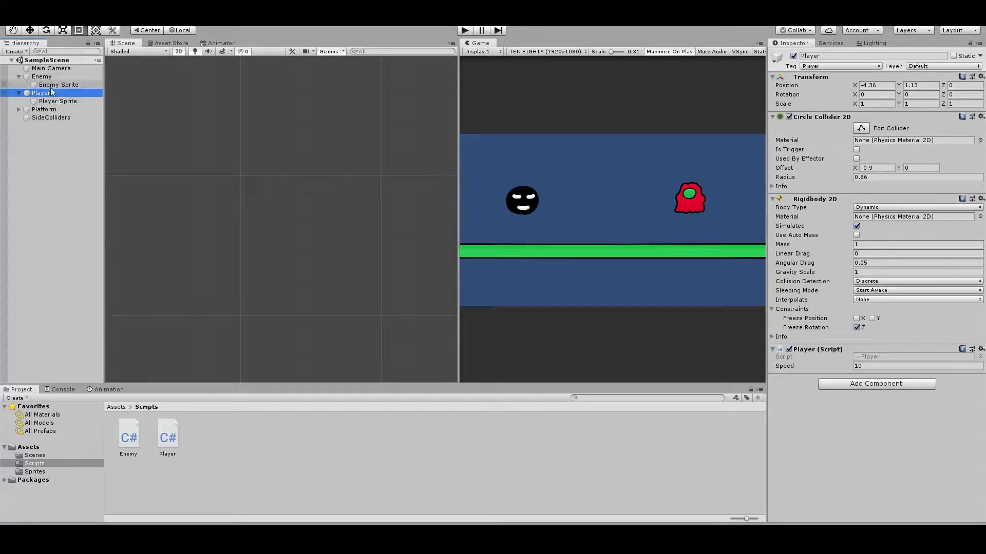
pyautogui.click(838, 66)
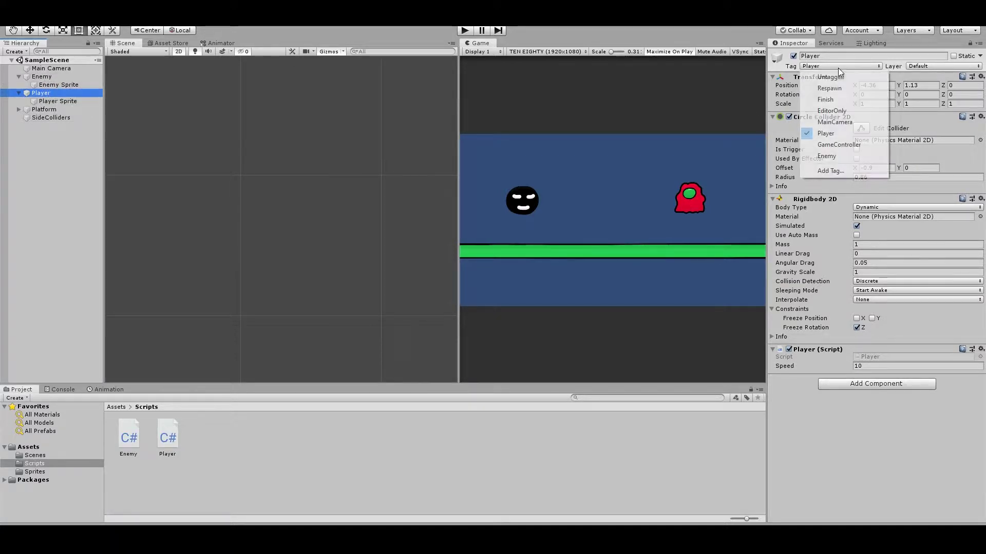
pyautogui.click(824, 64)
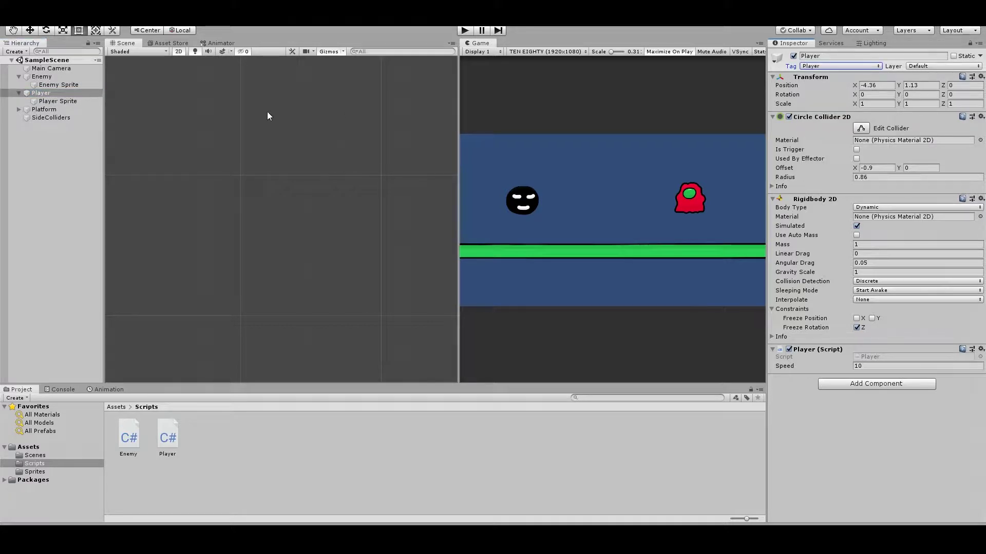
# Inspect SideColliders' two Box Collider 2D walls and frame the whole level in the Scene view.
pyautogui.click(19, 110)
pyautogui.click(46, 126)
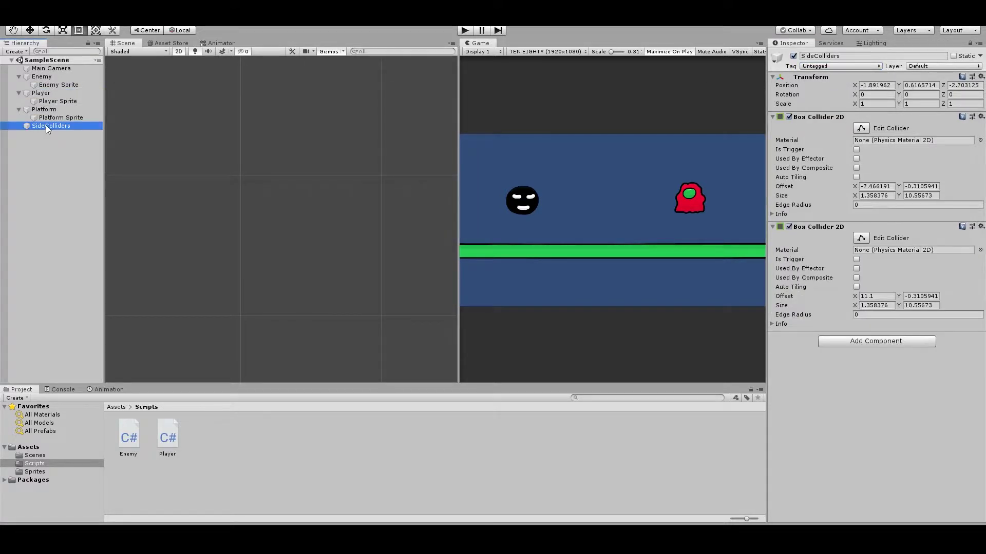
pyautogui.doubleClick(46, 126)
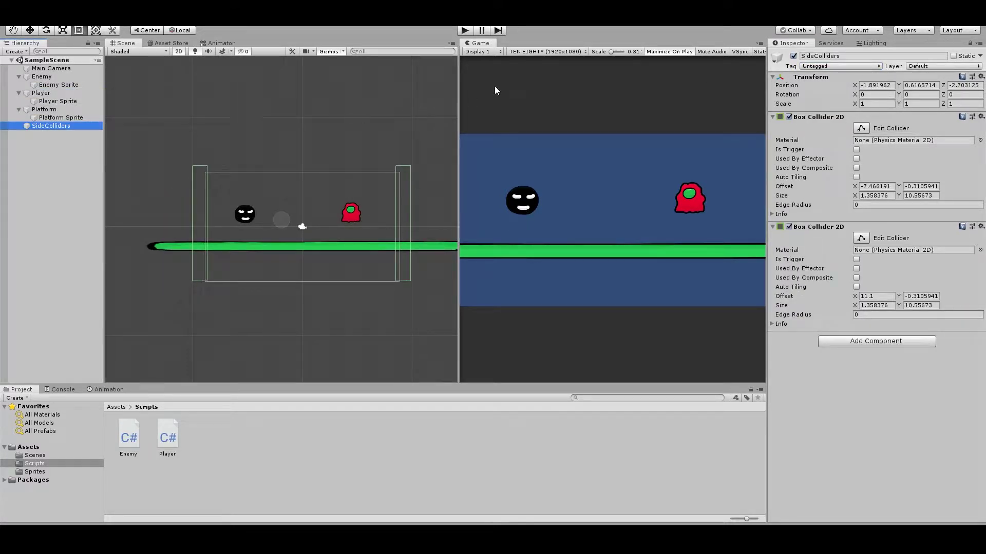
pyautogui.click(466, 31)
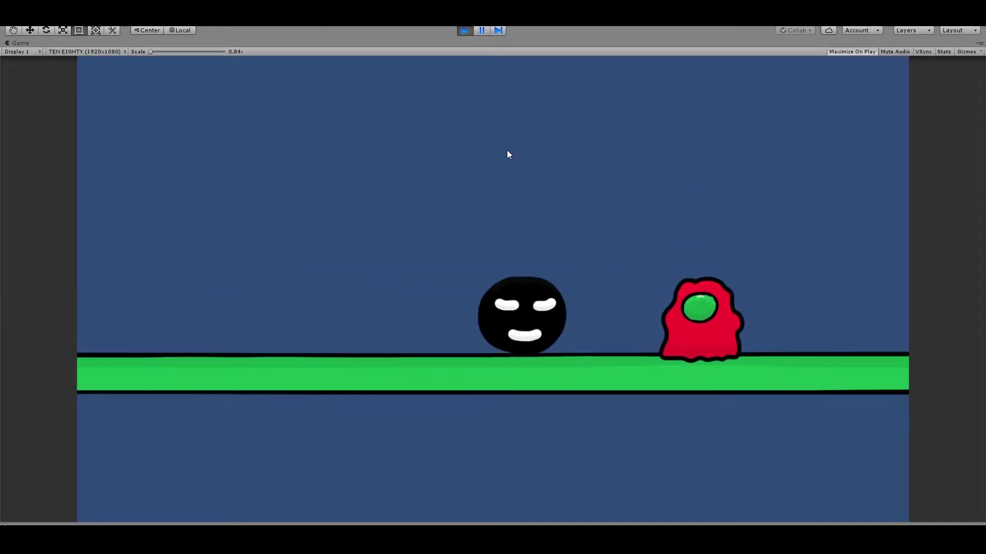
pyautogui.click(465, 31)
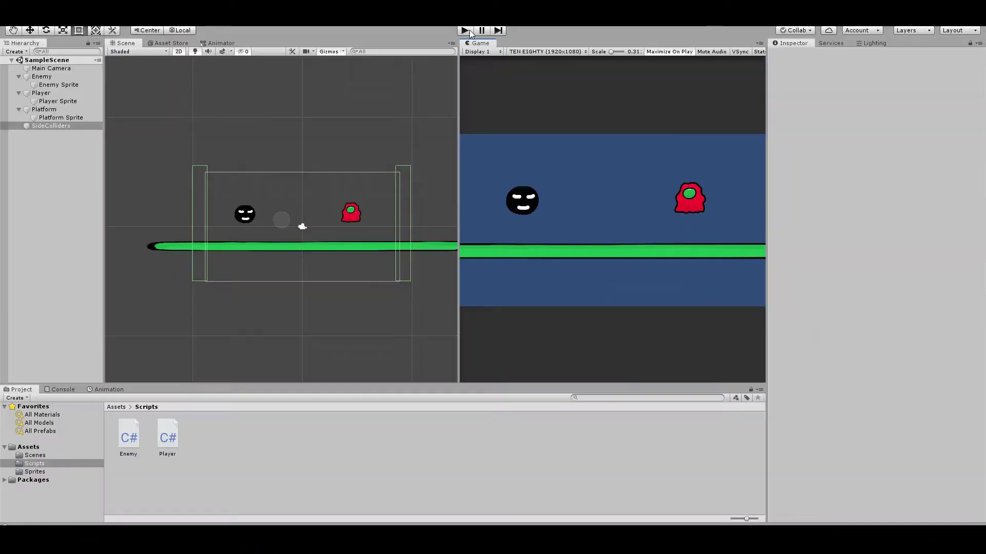
# Open Enemy.cs in Visual Studio and review the health field and Player-tag trigger calling TakeDamage().
pyautogui.doubleClick(128, 435)
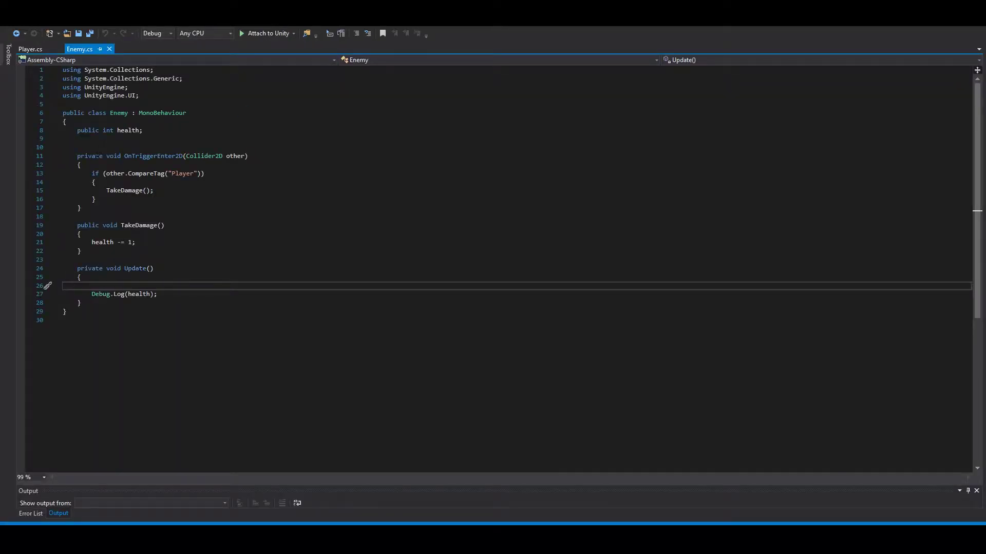
pyautogui.click(85, 131)
pyautogui.moveTo(91, 132); pyautogui.dragTo(183, 156)
pyautogui.click(187, 157)
pyautogui.doubleClick(193, 157)
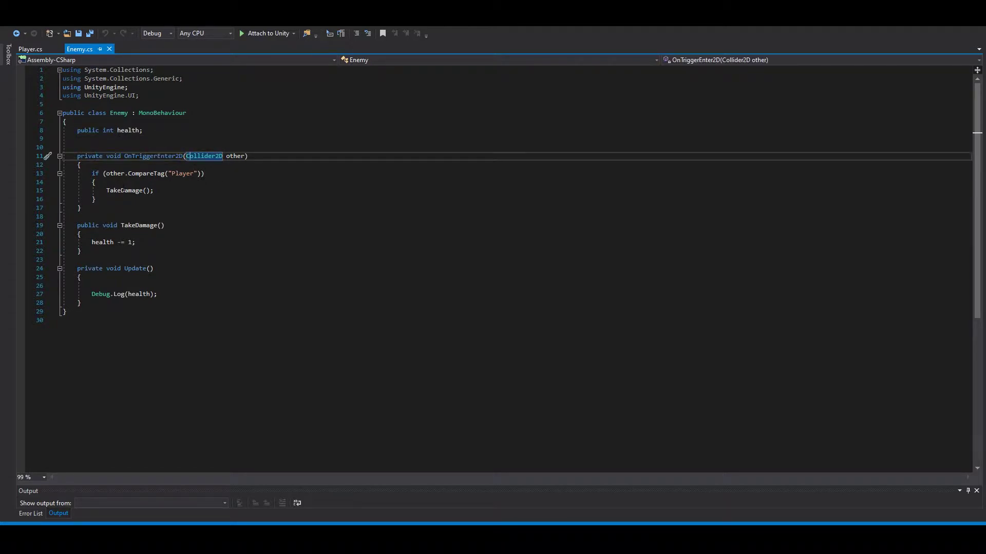
pyautogui.moveTo(103, 173); pyautogui.dragTo(195, 174)
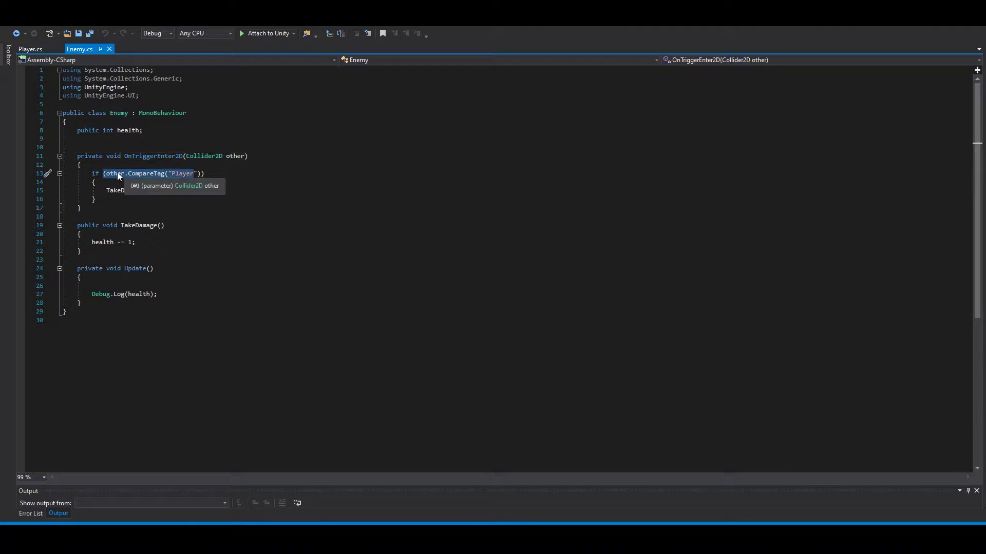
pyautogui.moveTo(105, 190); pyautogui.dragTo(151, 190)
# Review the TakeDamage method and Update's Debug.Log, then glance at Player.cs and return.
pyautogui.moveTo(81, 225); pyautogui.dragTo(147, 251)
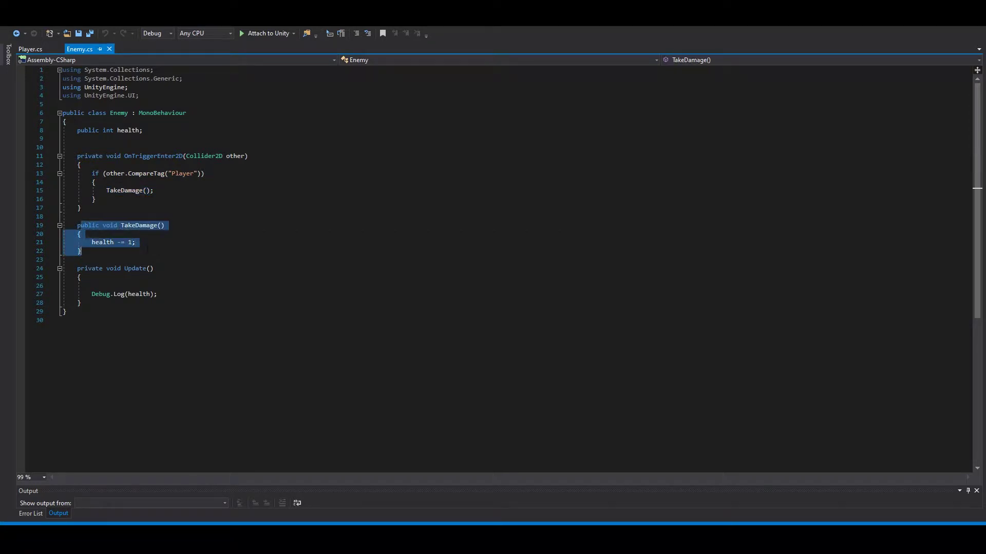
pyautogui.click(100, 242)
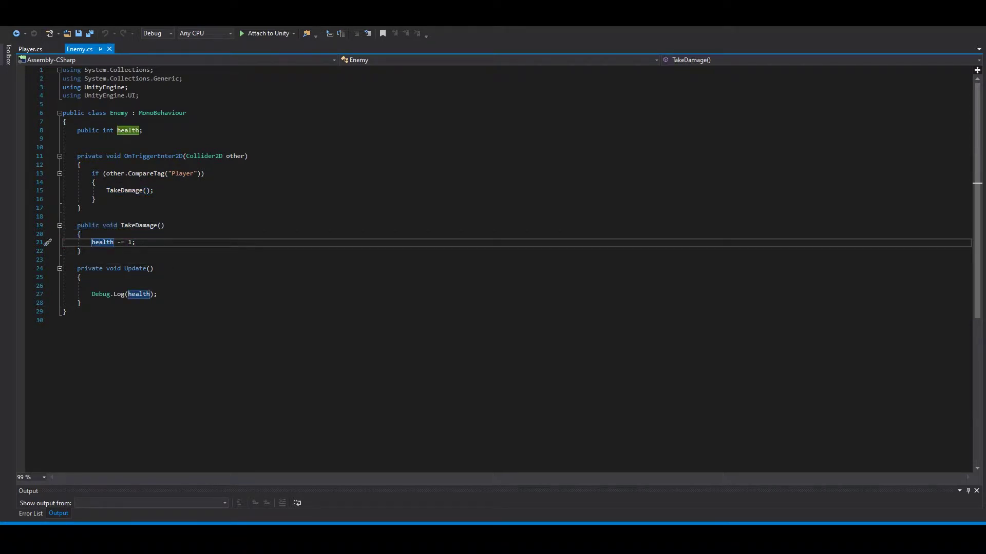
pyautogui.moveTo(109, 294)
pyautogui.mouseDown()
pyautogui.moveTo(142, 293)
pyautogui.moveTo(108, 294)
pyautogui.mouseUp()
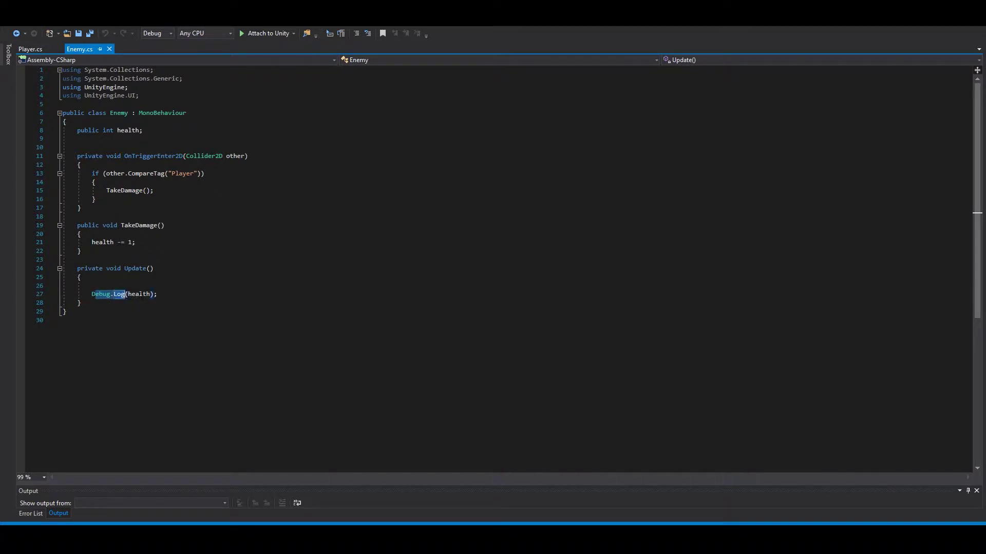
pyautogui.click(190, 297)
pyautogui.click(49, 48)
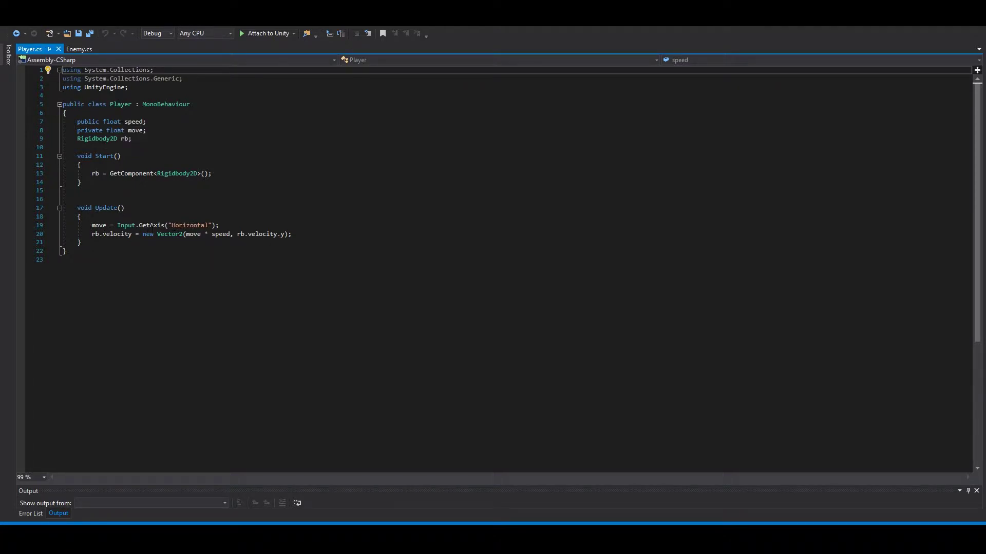
pyautogui.click(79, 49)
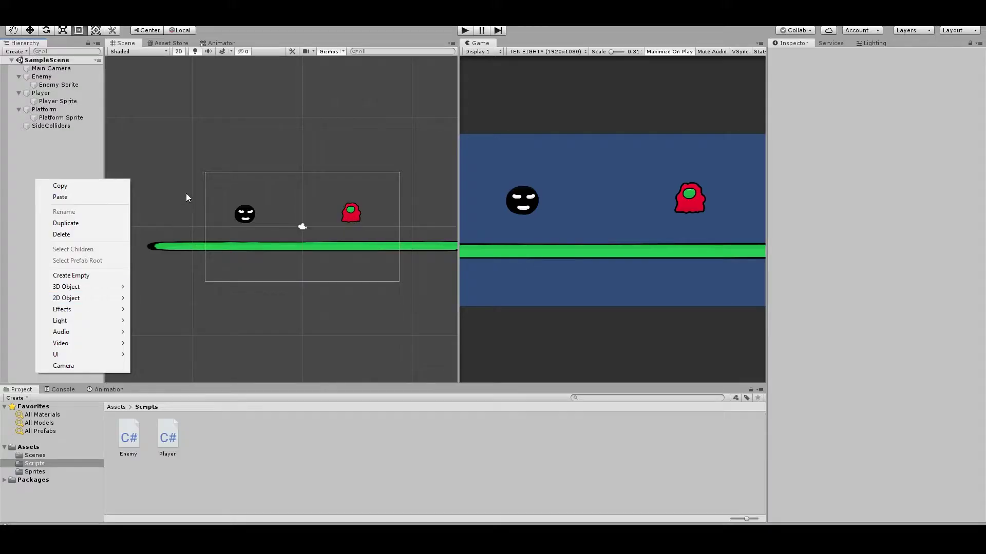
# Add a UI Slider to the scene, which creates a new Canvas.
pyautogui.click(186, 193)
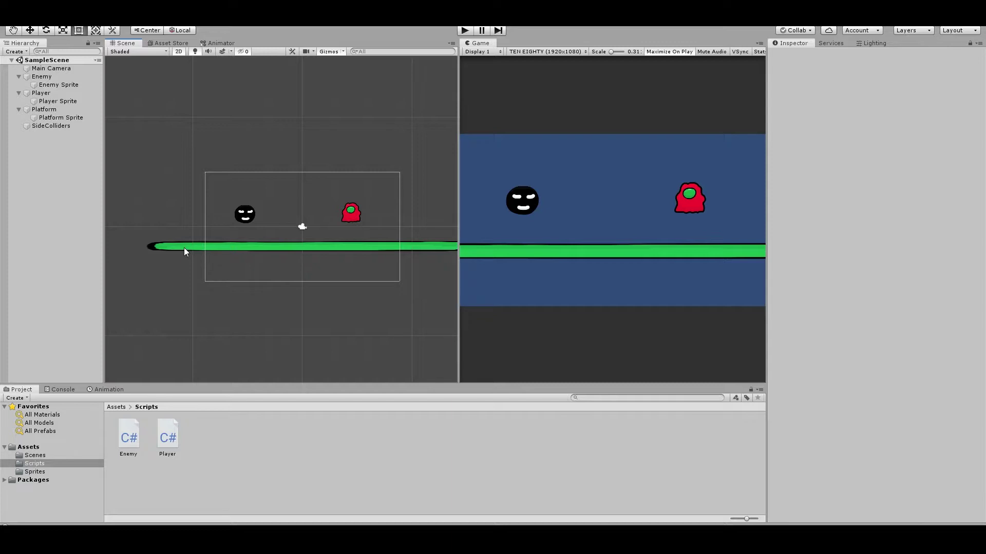
pyautogui.rightClick(44, 181)
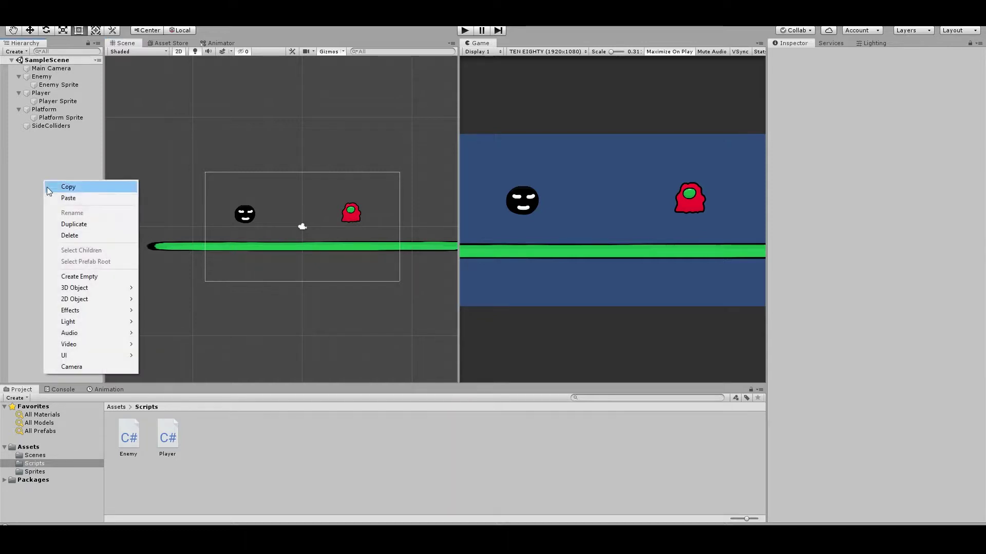
pyautogui.moveTo(100, 356)
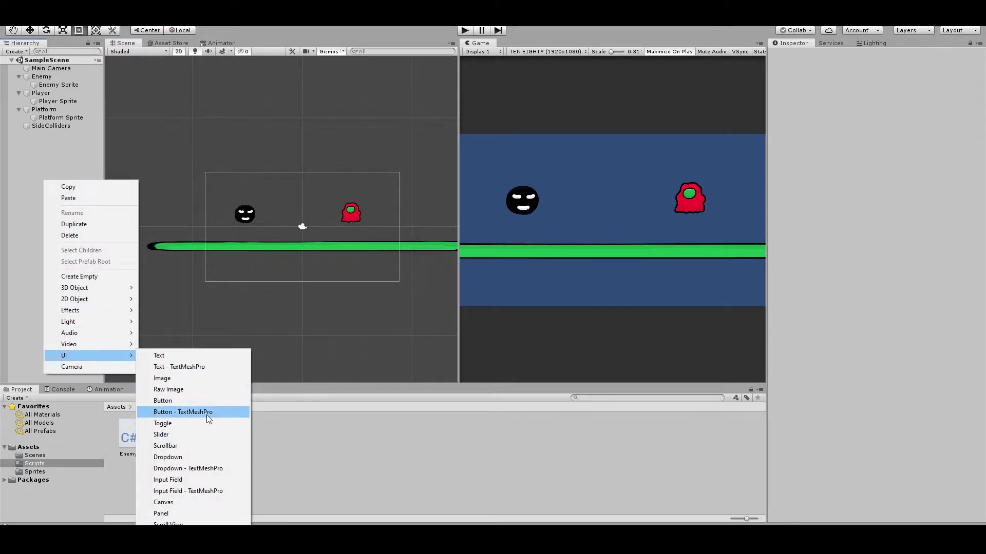
pyautogui.click(202, 432)
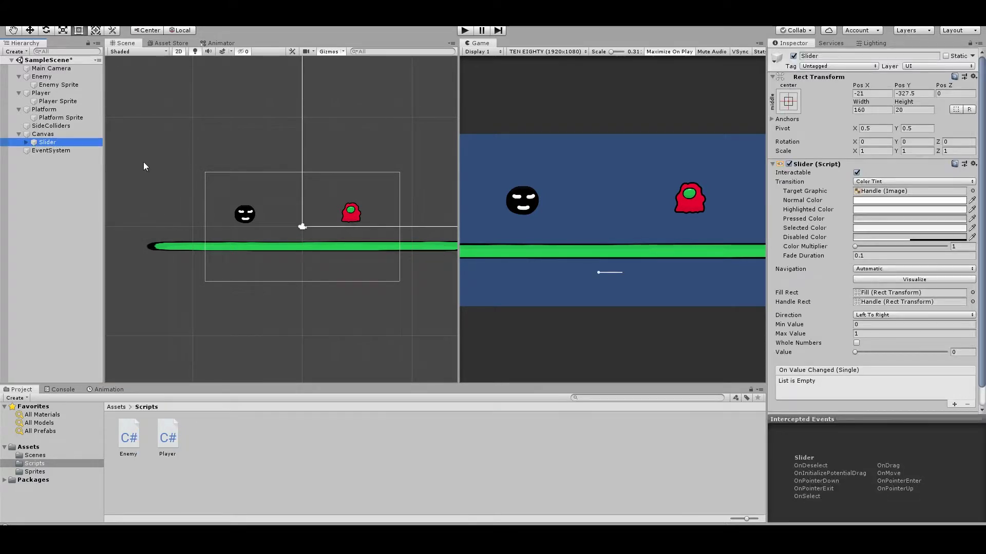
# Set the Canvas Scaler to Scale With Screen Size at a 1920 × 1080 reference resolution.
pyautogui.click(44, 134)
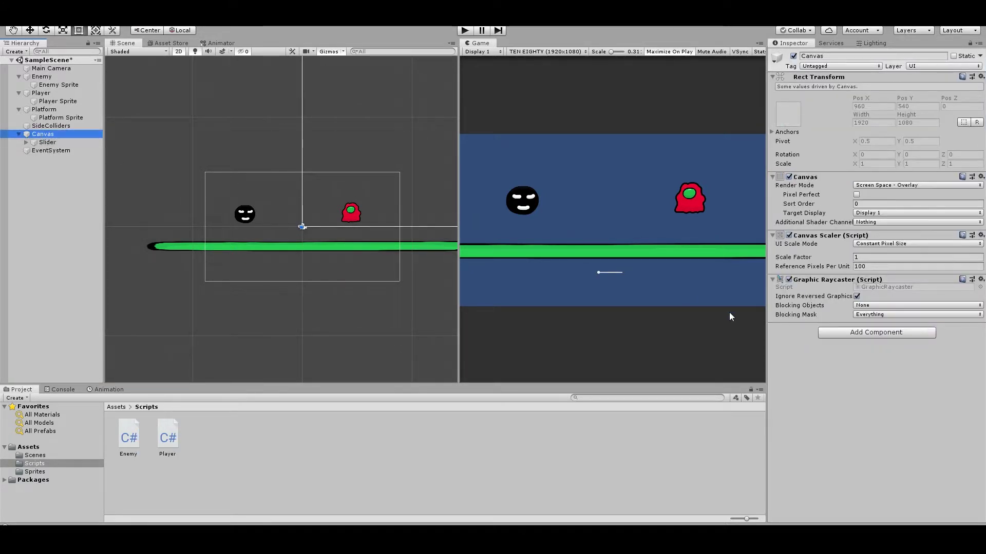
pyautogui.click(873, 244)
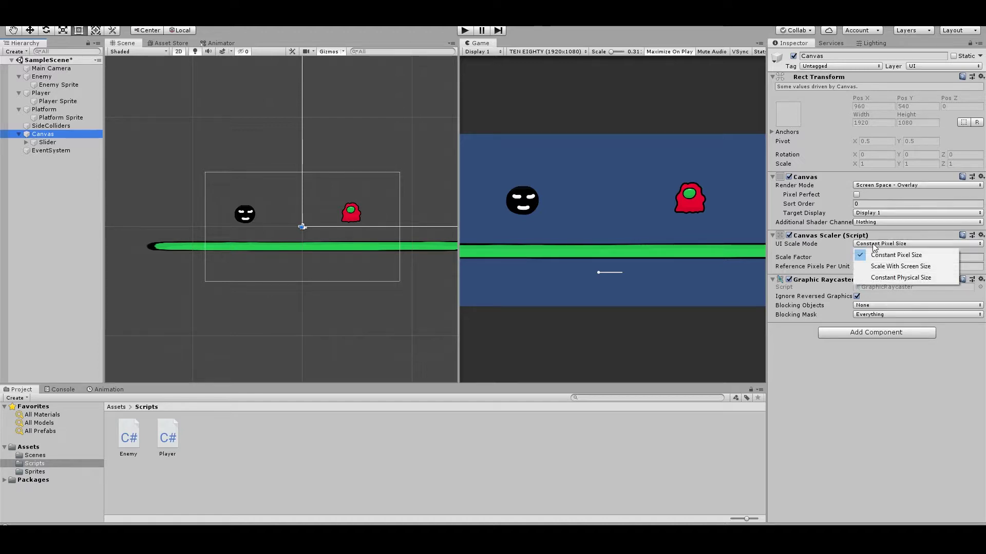
pyautogui.click(901, 270)
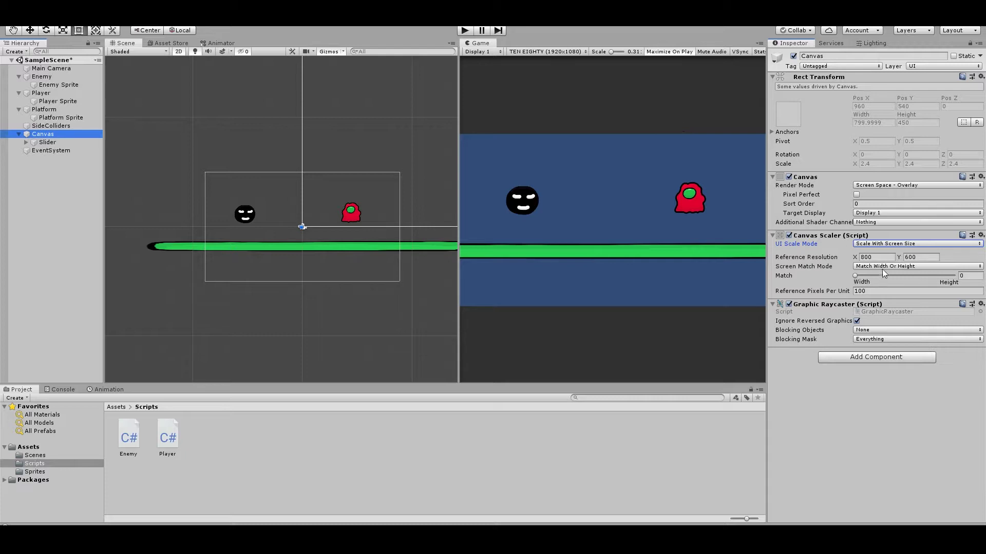
pyautogui.click(873, 257)
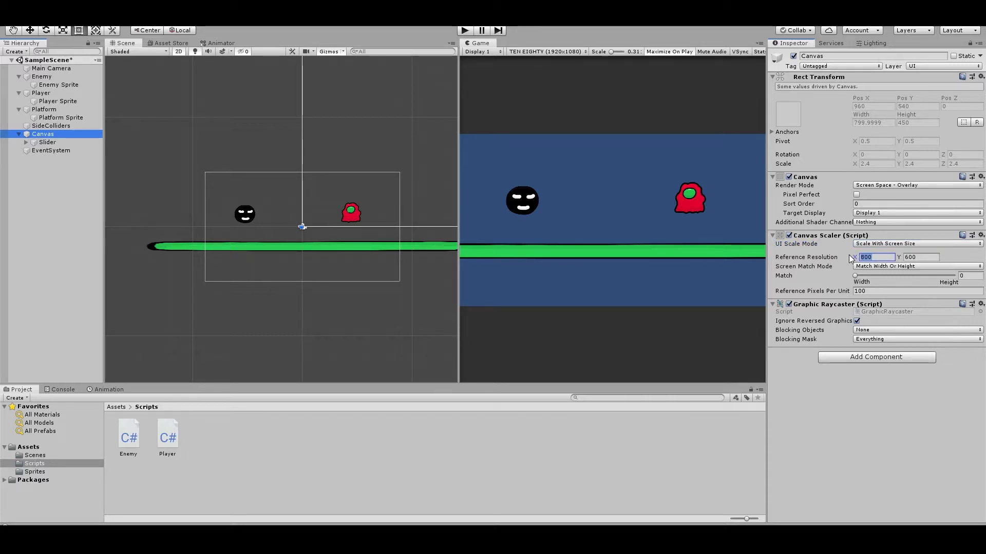
pyautogui.click(570, 51)
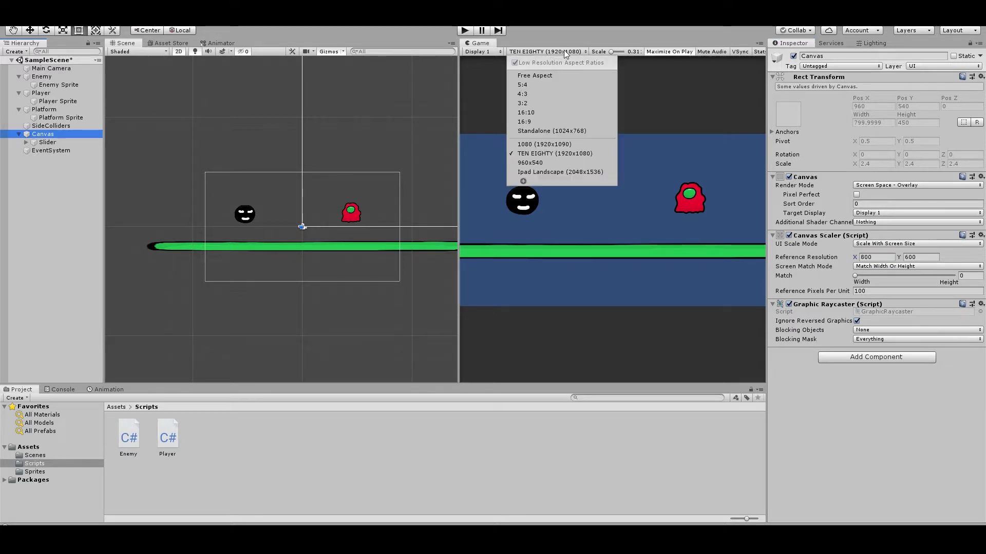
pyautogui.click(668, 109)
pyautogui.click(877, 256)
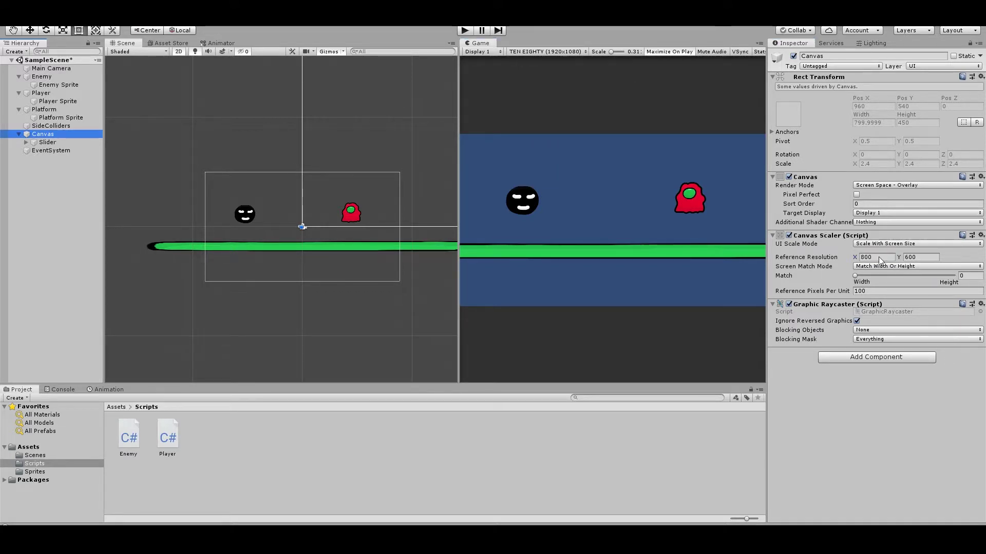
pyautogui.write('1920')
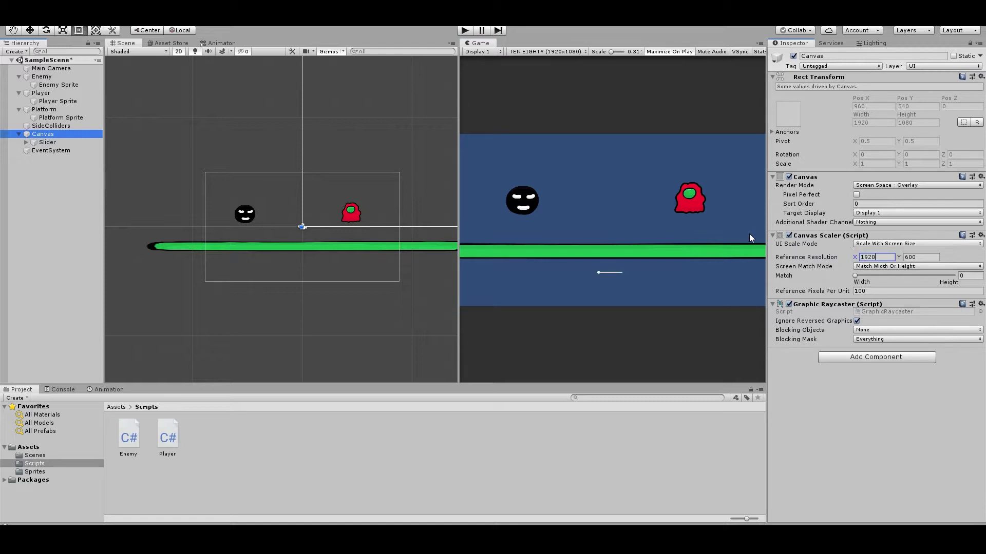
pyautogui.press('Tab')
pyautogui.write('1080')
# Delete the slider's Handle Slide Area.
pyautogui.click(26, 142)
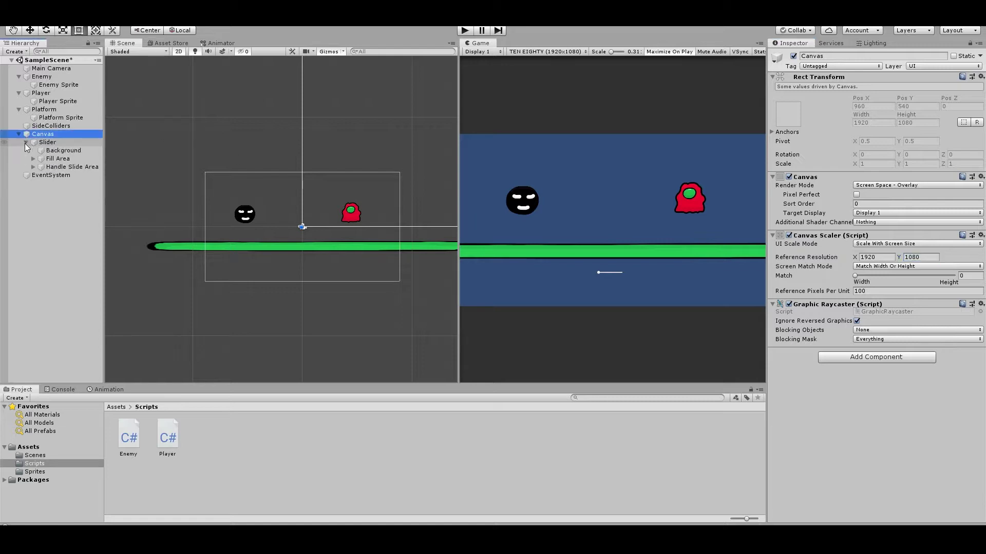
pyautogui.click(68, 167)
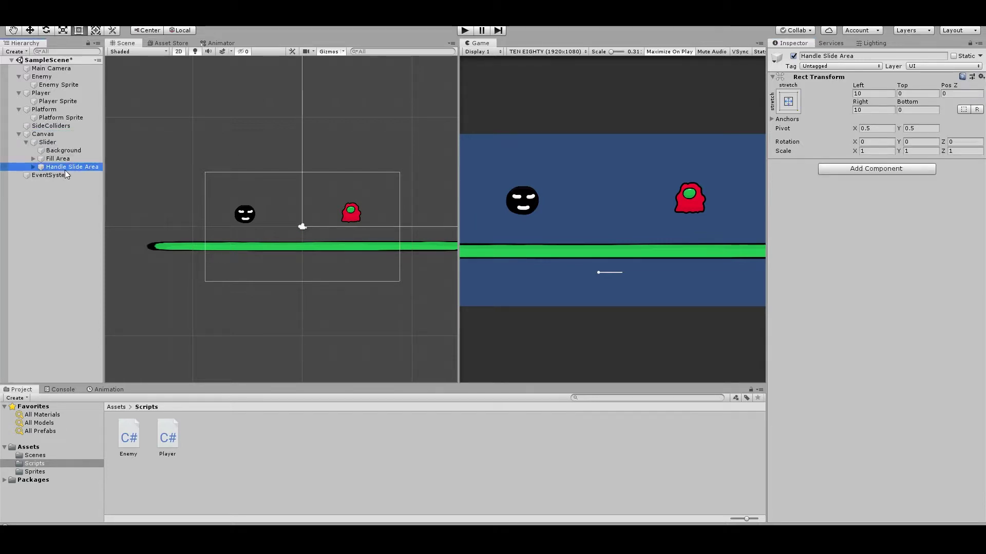
pyautogui.press('Delete')
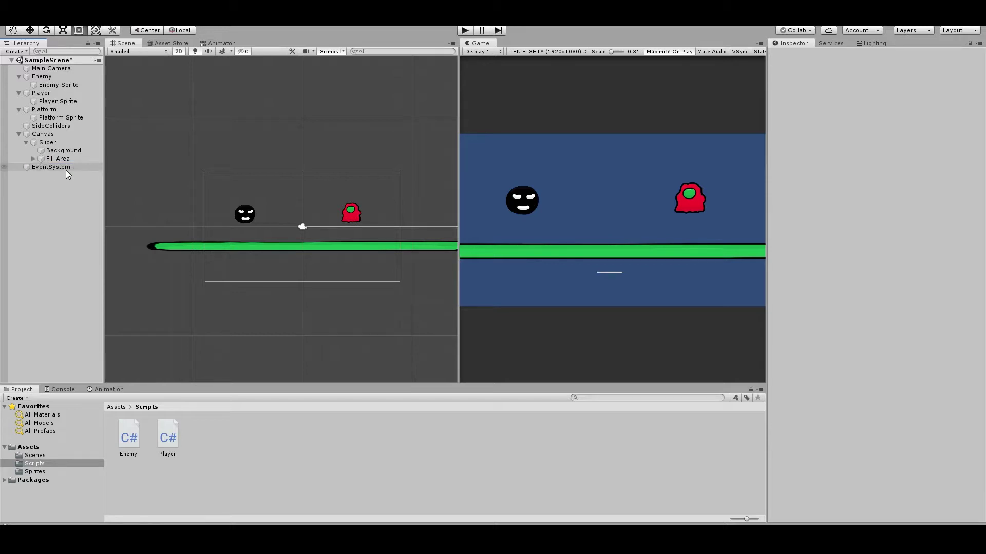
# Make the slider's Fill image colour red (hex D24343).
pyautogui.click(32, 159)
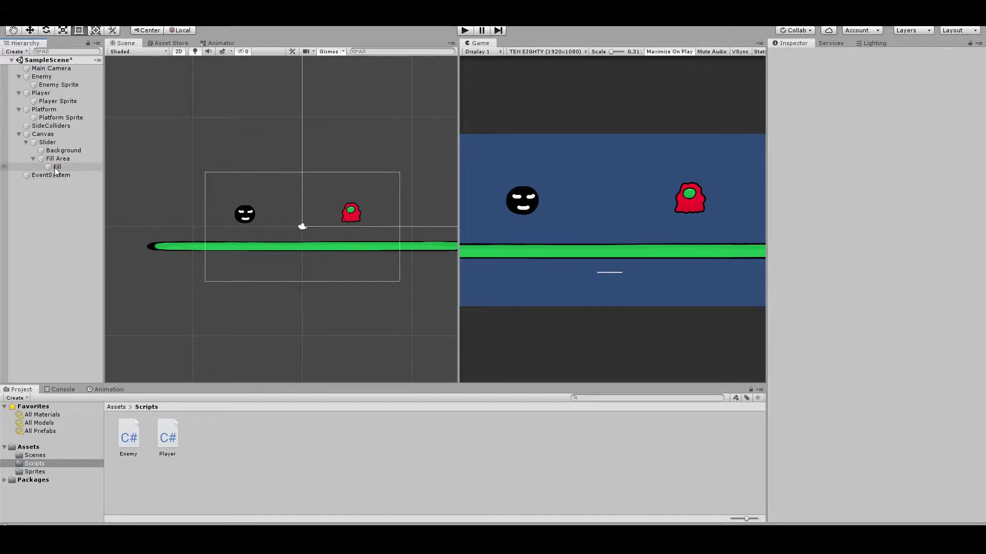
pyautogui.click(56, 168)
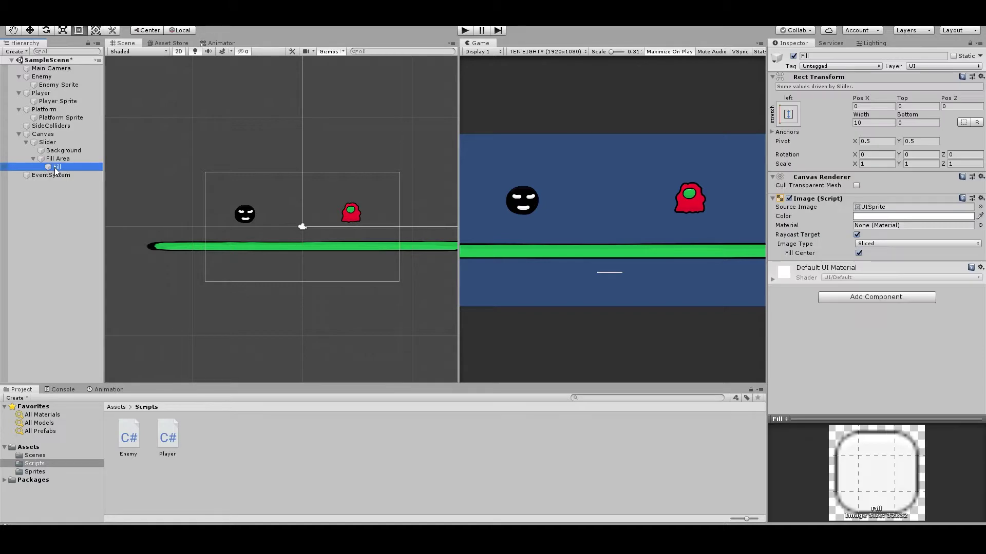
pyautogui.click(865, 218)
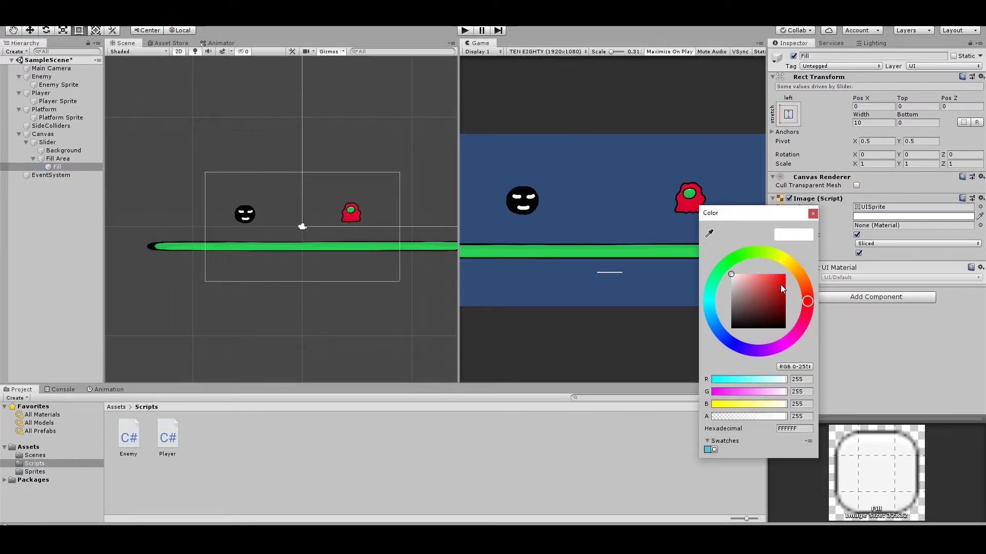
pyautogui.moveTo(782, 288); pyautogui.dragTo(768, 283)
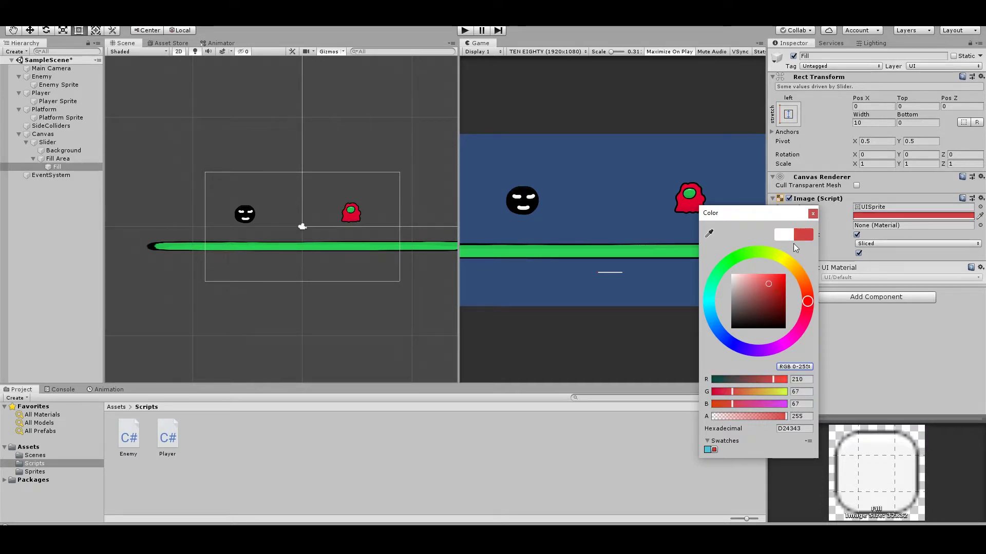
pyautogui.click(813, 213)
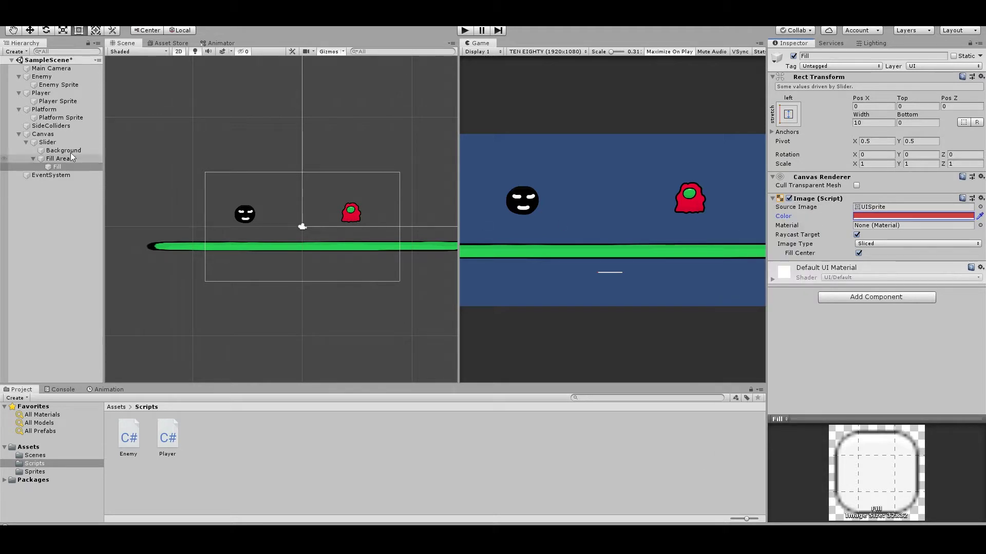
pyautogui.click(53, 143)
pyautogui.doubleClick(55, 145)
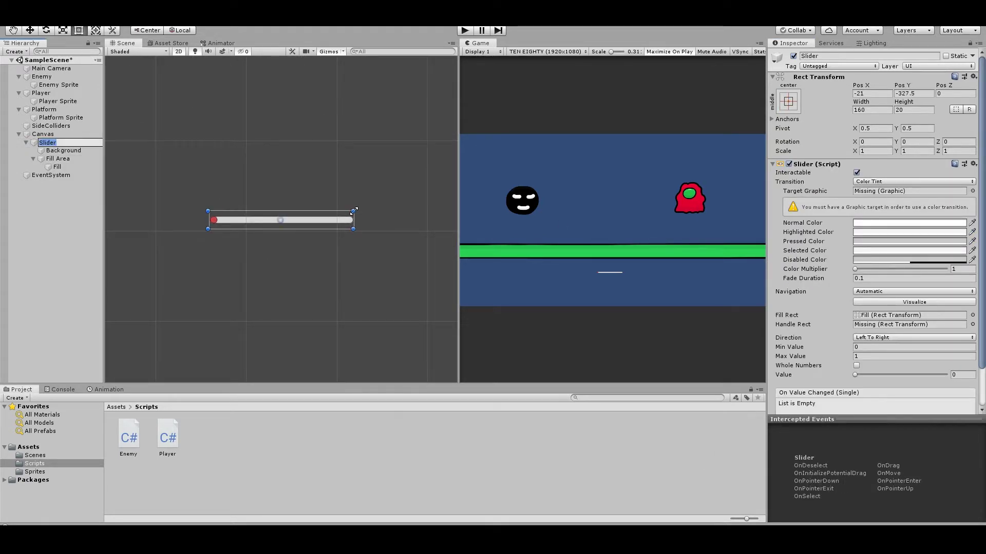
# Enlarge the Slider rectangle to about 272 × 77.
pyautogui.moveTo(353, 211); pyautogui.dragTo(373, 169)
pyautogui.moveTo(374, 229); pyautogui.dragTo(421, 231)
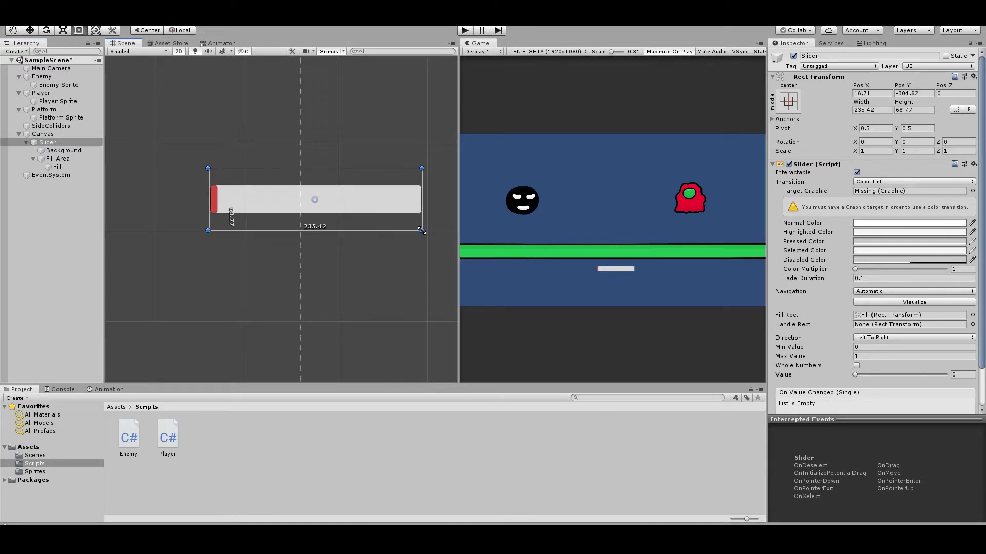
pyautogui.moveTo(207, 231); pyautogui.dragTo(174, 239)
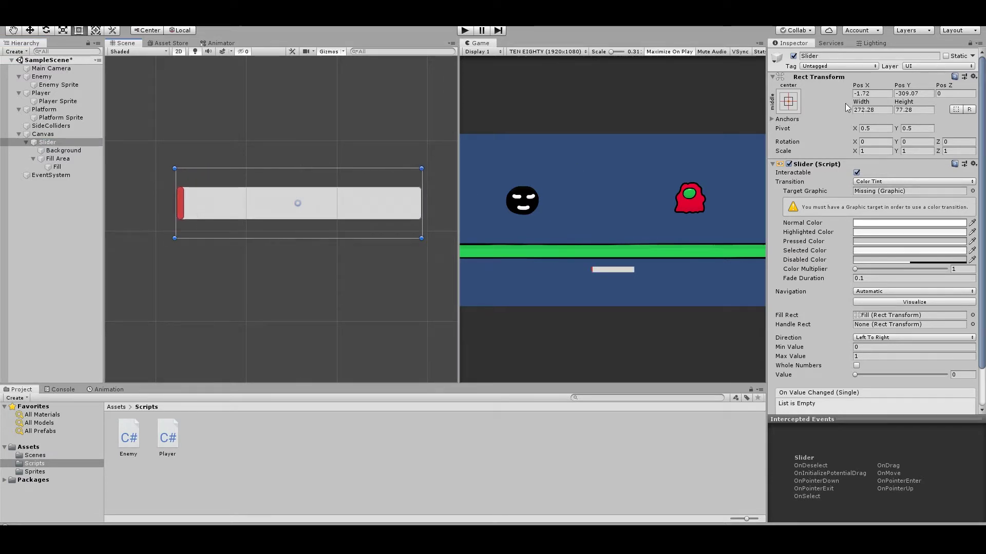
# Anchor the Slider top-centre, also setting its pivot and position to the top of the screen.
pyautogui.click(791, 98)
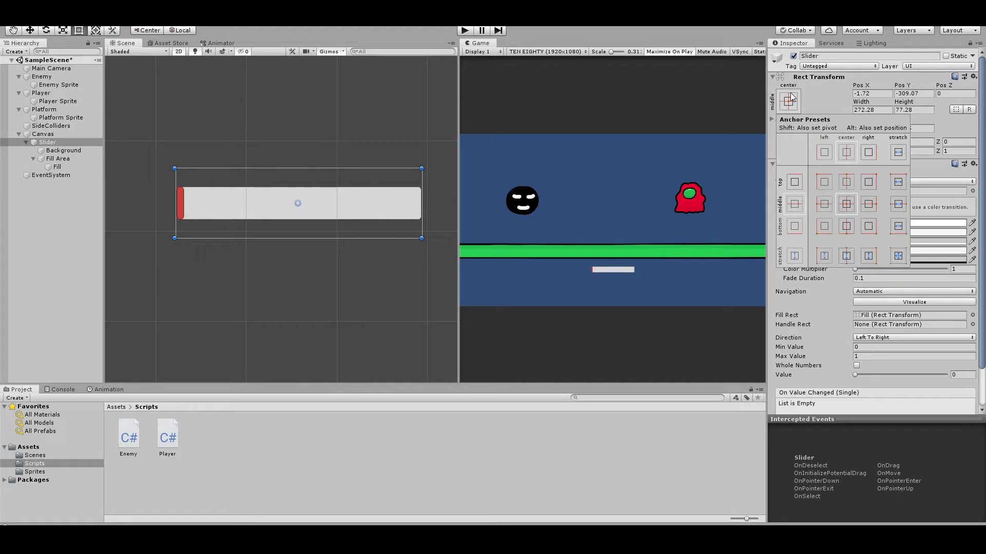
pyautogui.hotkey('shift', 'alt')
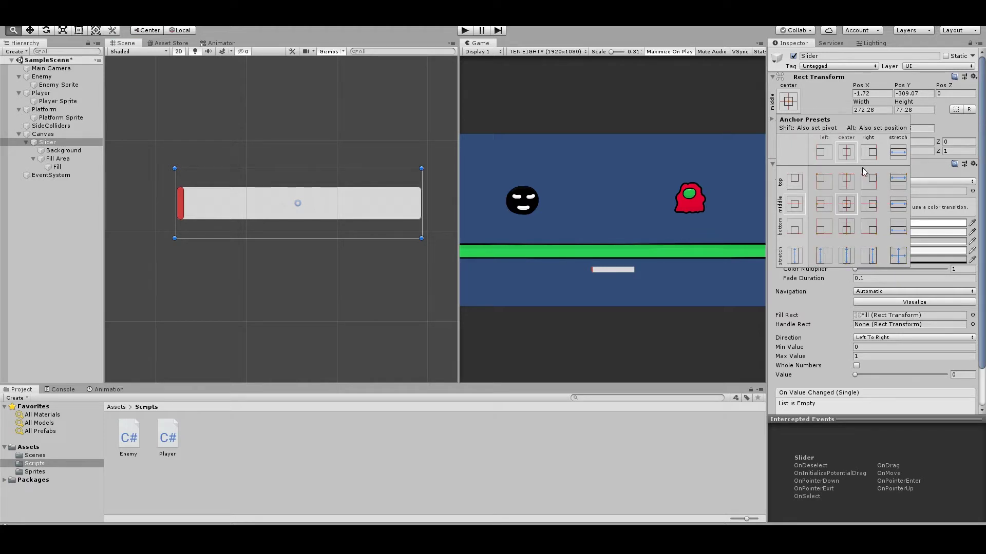
pyautogui.keyDown('alt'); pyautogui.keyDown('shift'); pyautogui.click(851, 180); pyautogui.keyUp('shift'); pyautogui.keyUp('alt')
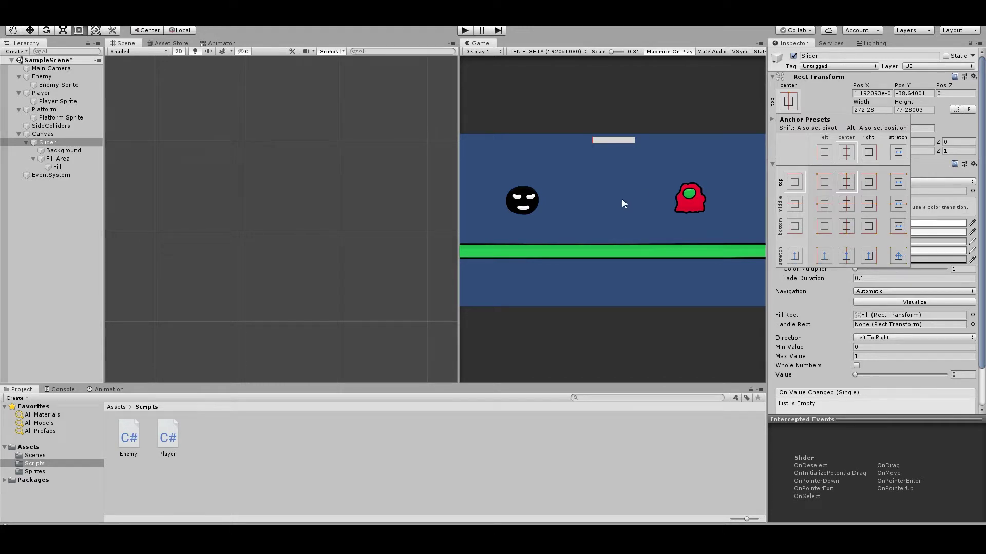
pyautogui.click(54, 154)
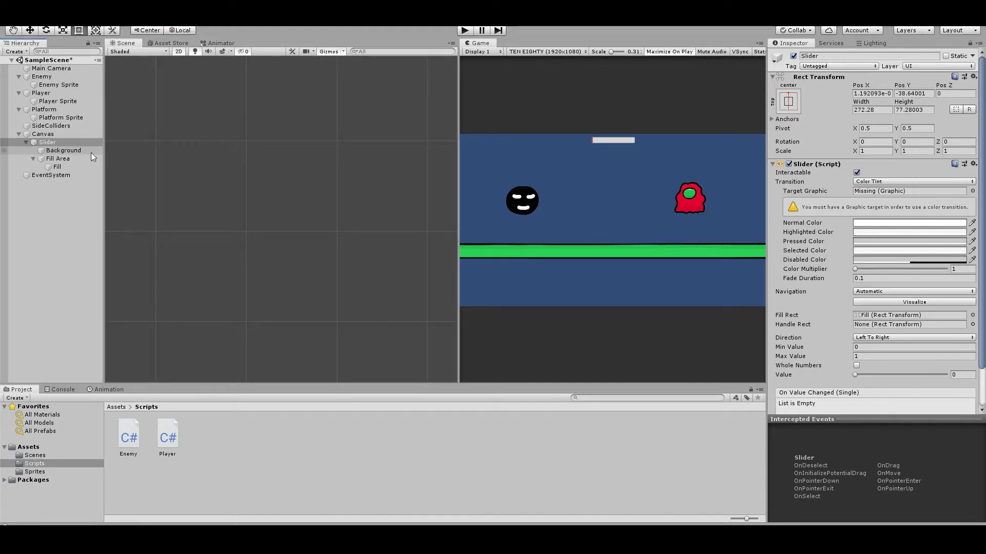
# Assign the HealthBar sprite from Assets/Sprites as the Background's Source Image.
pyautogui.click(50, 152)
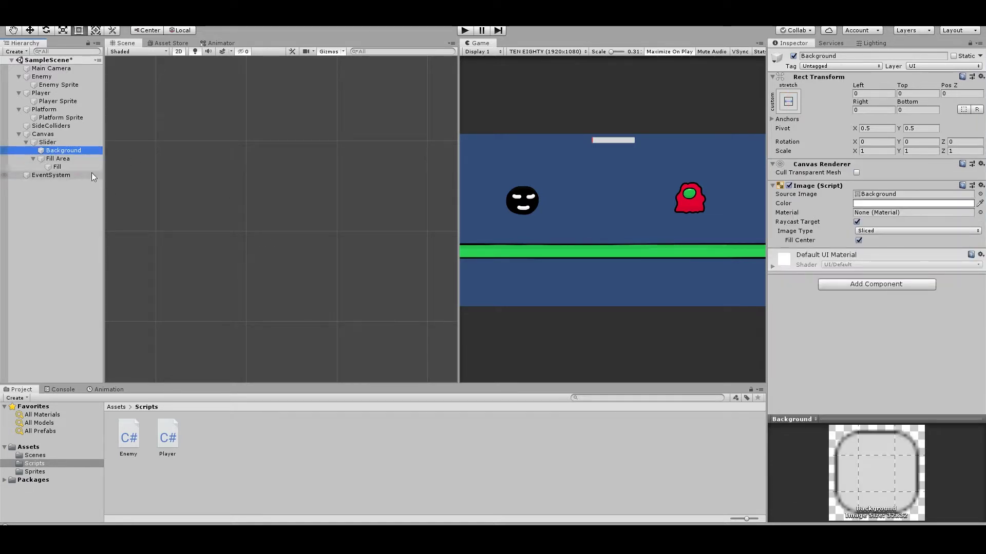
pyautogui.click(36, 479)
pyautogui.click(35, 472)
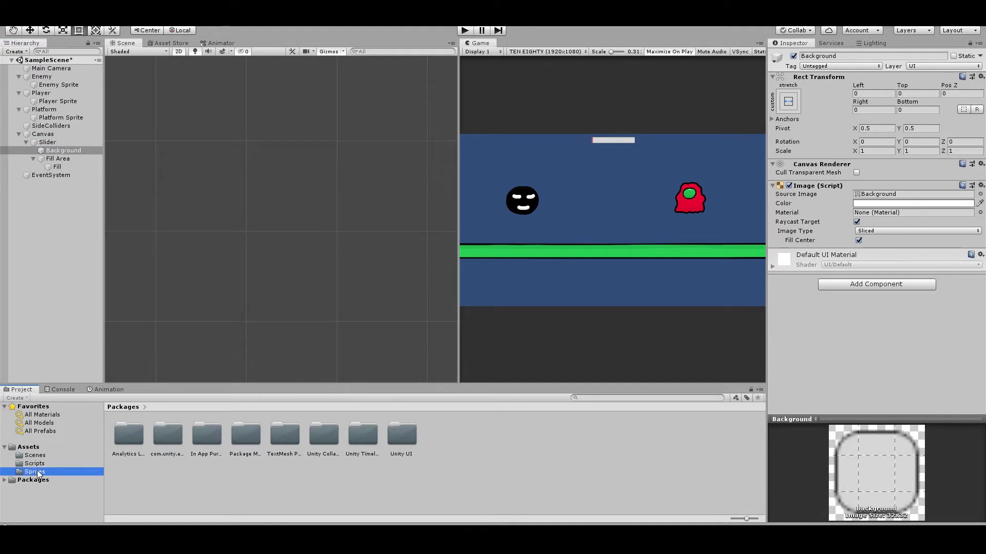
pyautogui.click(175, 434)
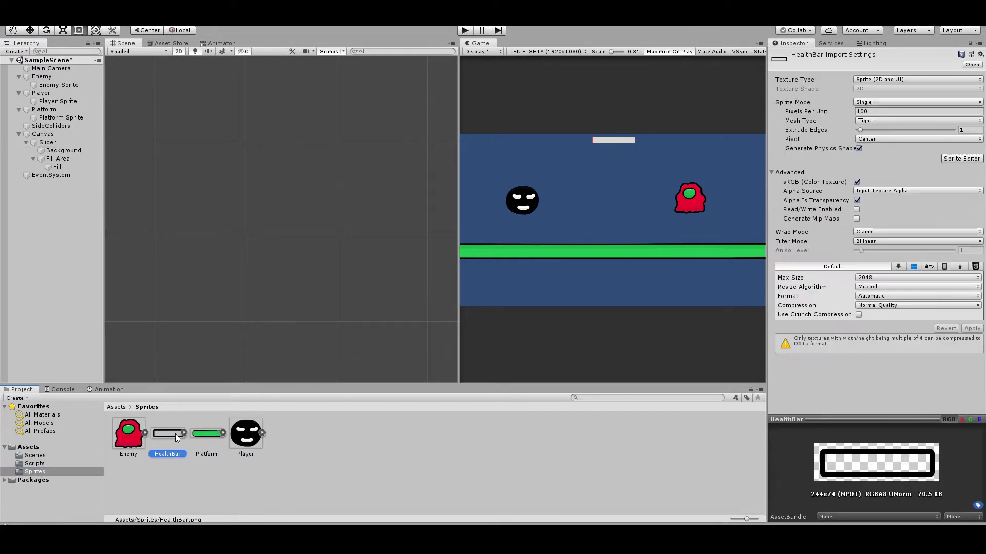
pyautogui.click(63, 150)
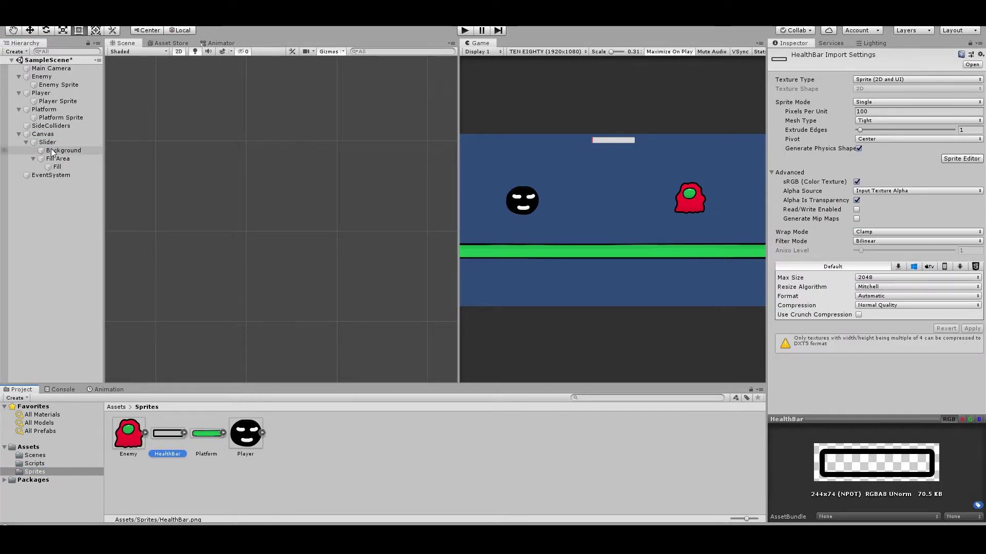
pyautogui.moveTo(166, 435)
pyautogui.mouseDown()
pyautogui.moveTo(729, 281)
pyautogui.moveTo(892, 195)
pyautogui.mouseUp()
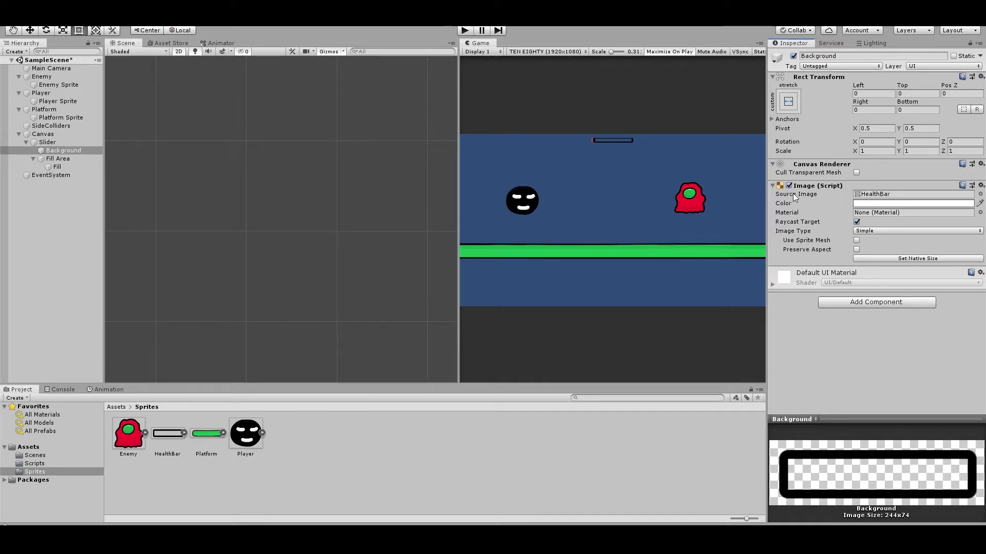
# Stretch the Background vertically so its Top and Bottom offsets are about -19.32.
pyautogui.doubleClick(42, 141)
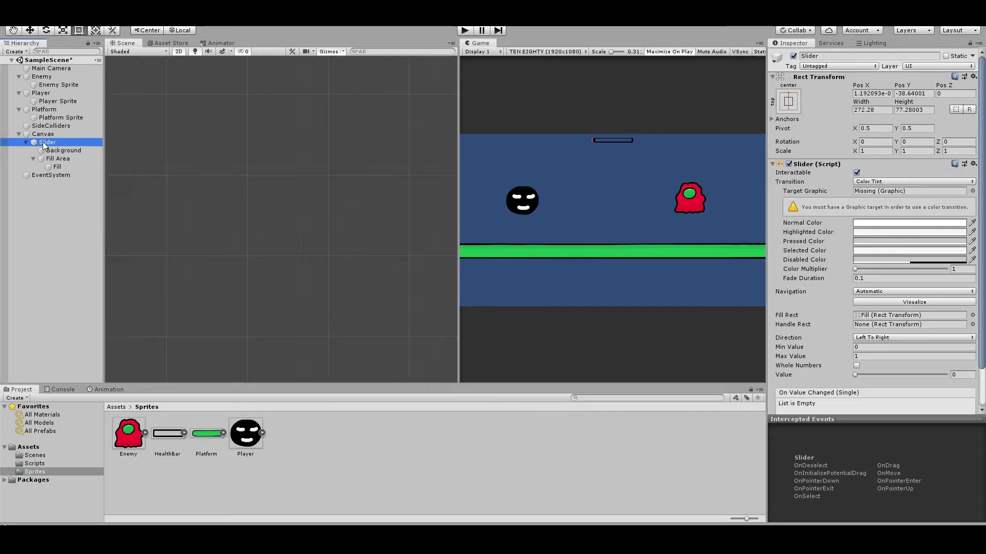
pyautogui.click(79, 149)
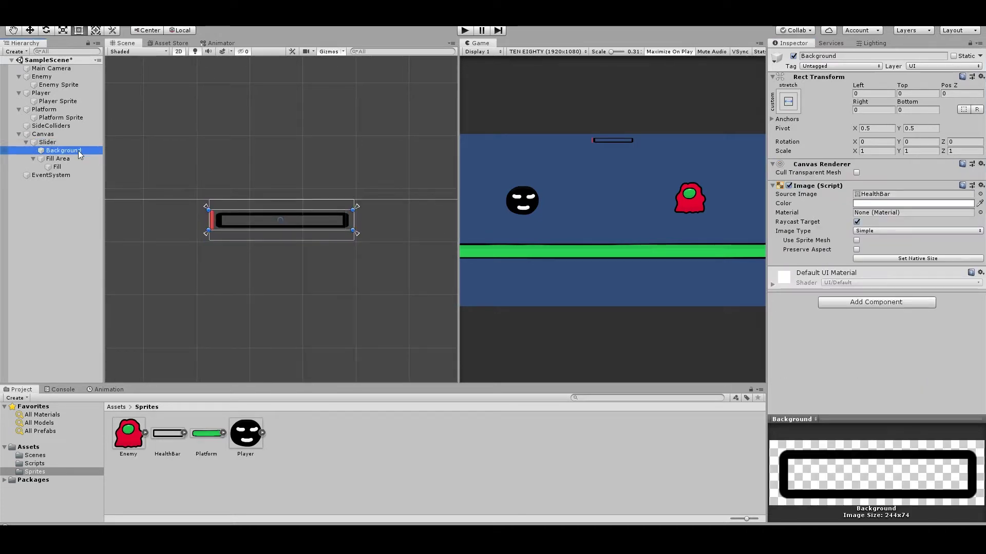
pyautogui.moveTo(357, 213); pyautogui.dragTo(357, 245)
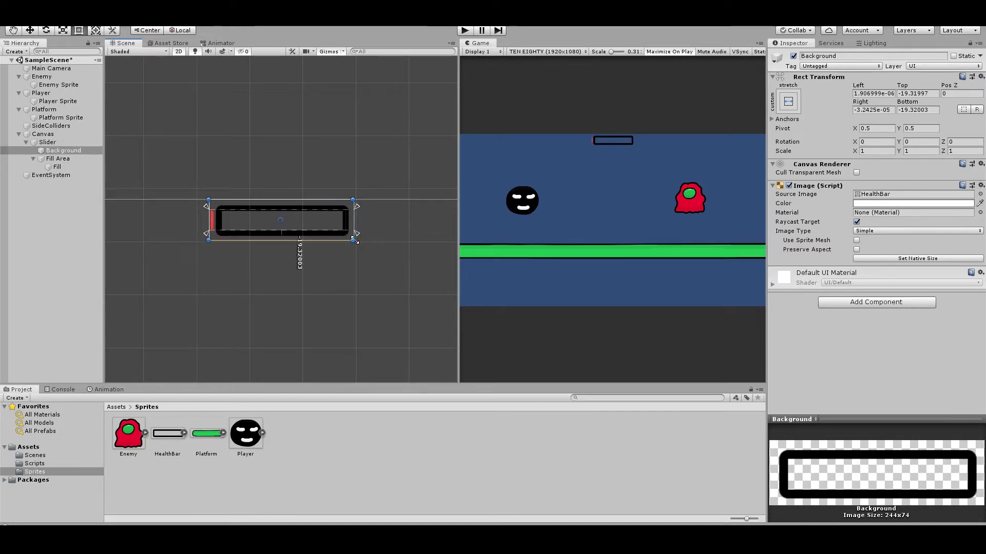
# Inset the Fill Area to Left 21.44, Right 19.84, Bottom -4.84 and set Slider Value to 1.
pyautogui.click(72, 160)
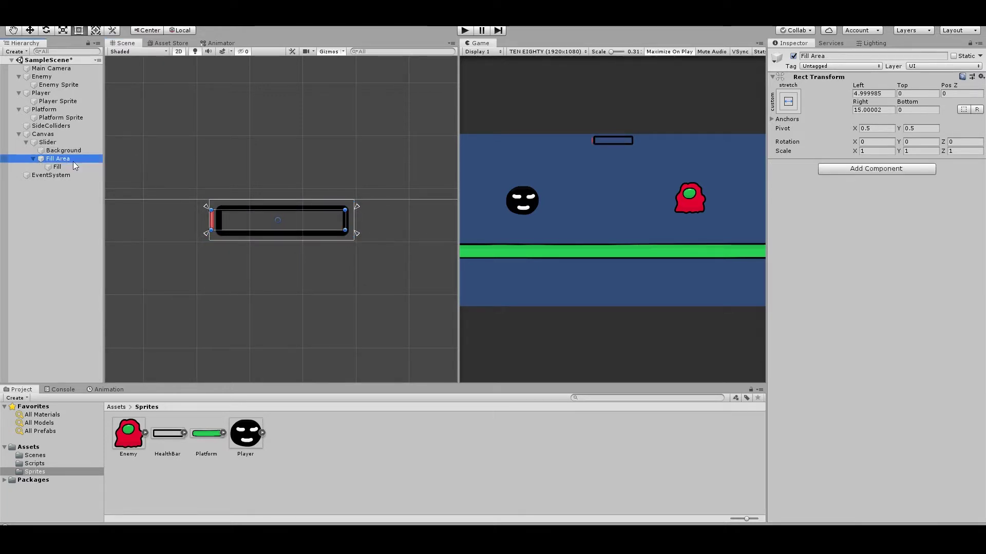
pyautogui.moveTo(219, 228); pyautogui.dragTo(240, 231)
pyautogui.moveTo(345, 230); pyautogui.dragTo(342, 230)
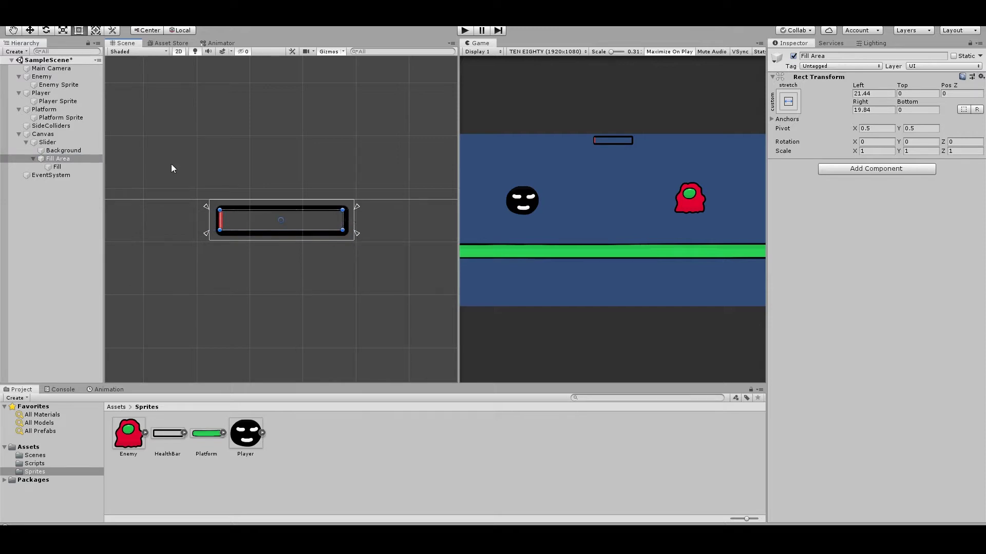
pyautogui.click(47, 142)
pyautogui.moveTo(856, 376); pyautogui.dragTo(964, 380)
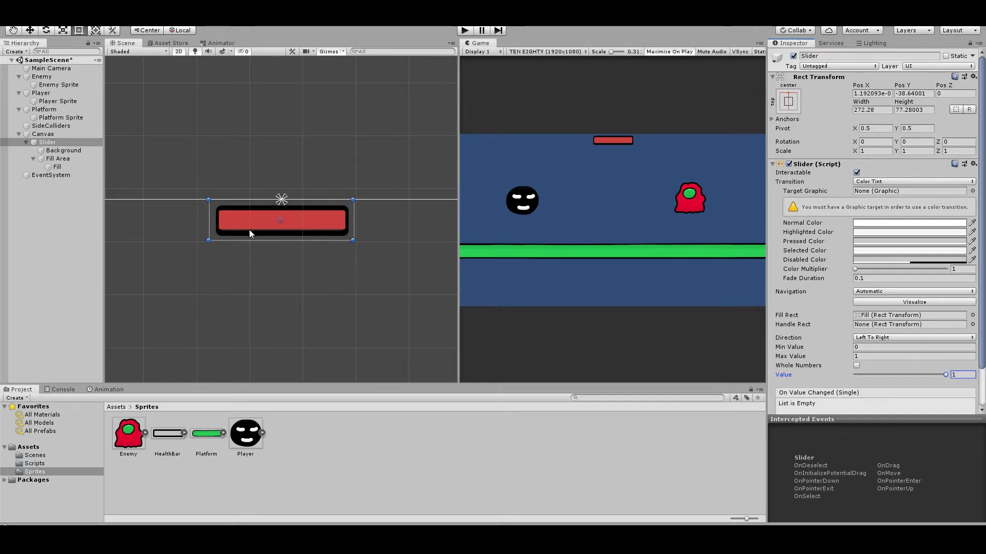
pyautogui.click(62, 160)
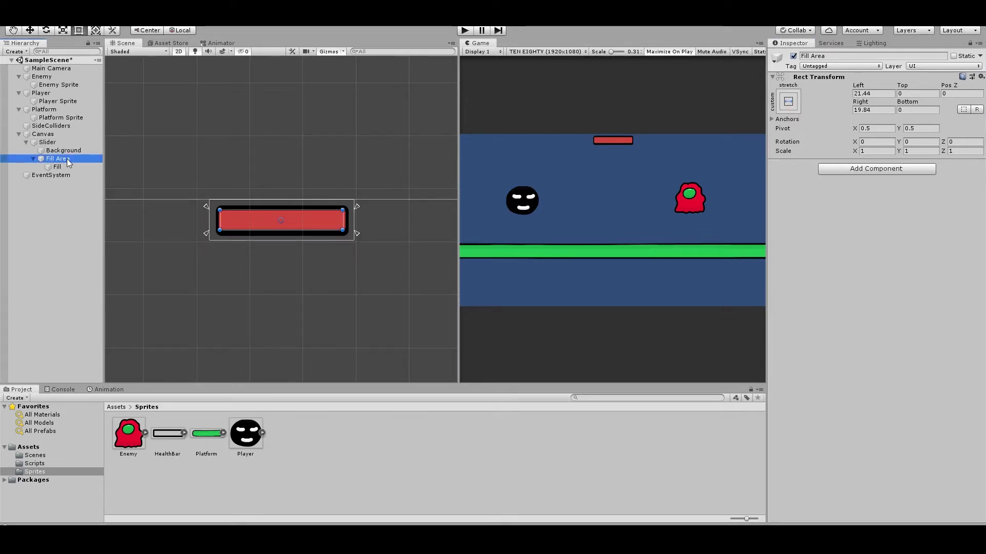
pyautogui.moveTo(343, 229); pyautogui.dragTo(343, 234)
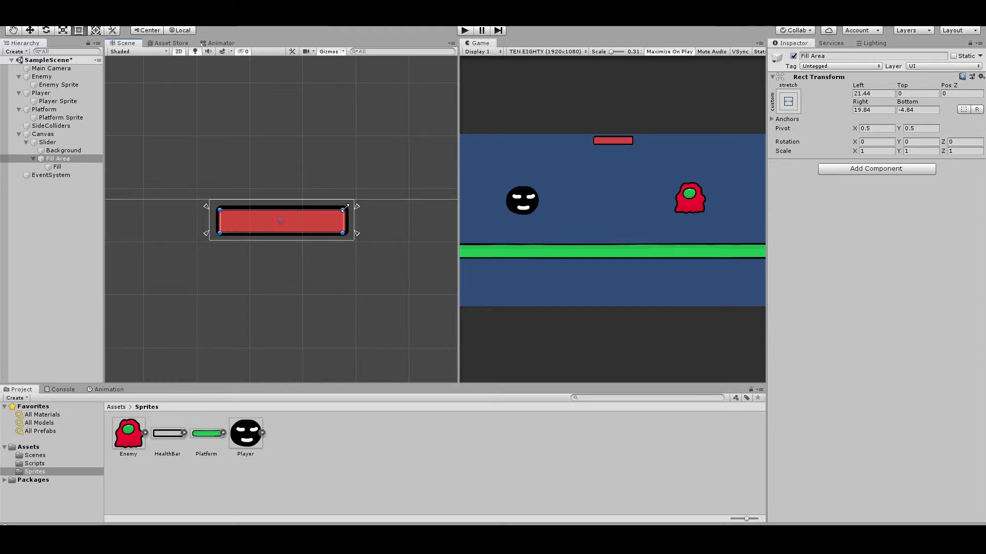
pyautogui.click(409, 232)
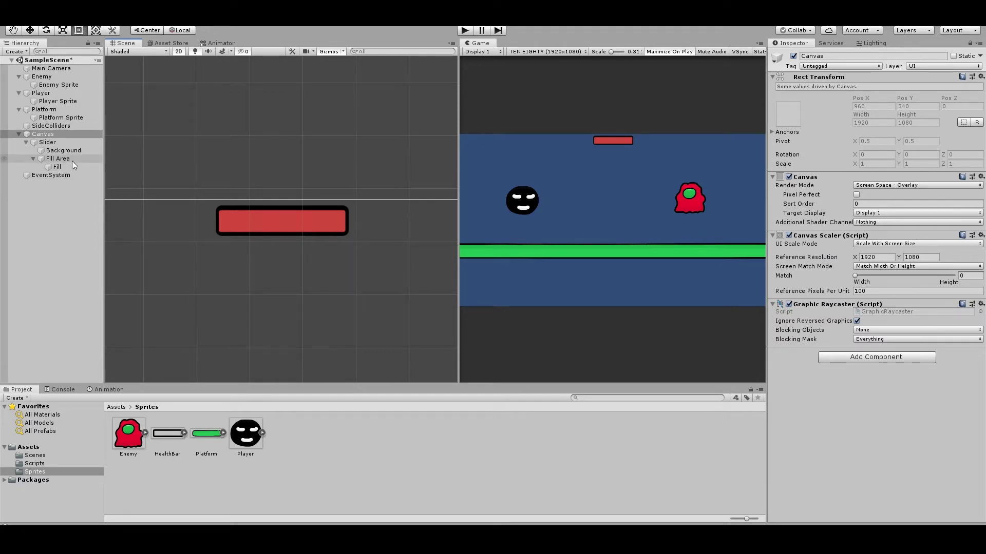
# Leave the Enemy's Health at 10, then select the Slider showing its 0–1 value range.
pyautogui.click(29, 77)
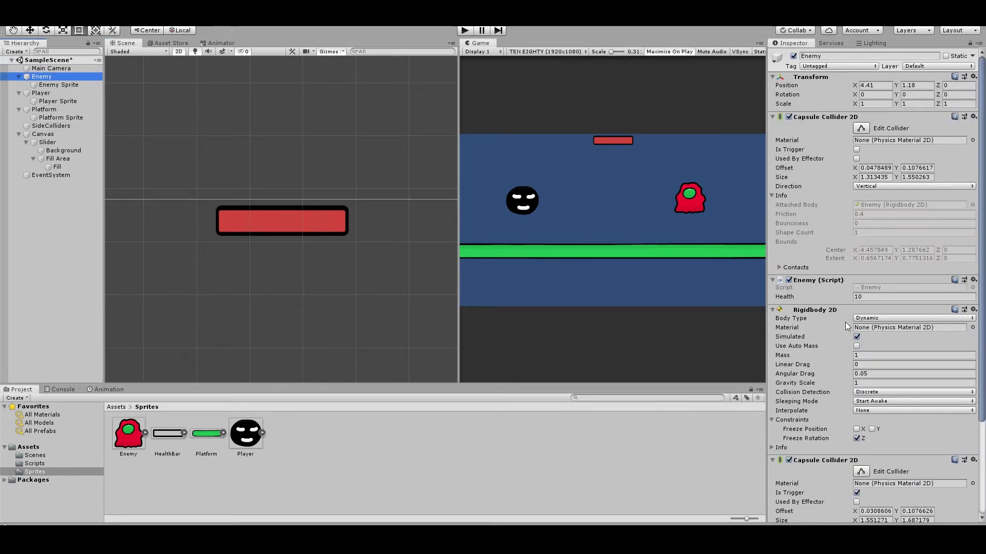
pyautogui.click(855, 297)
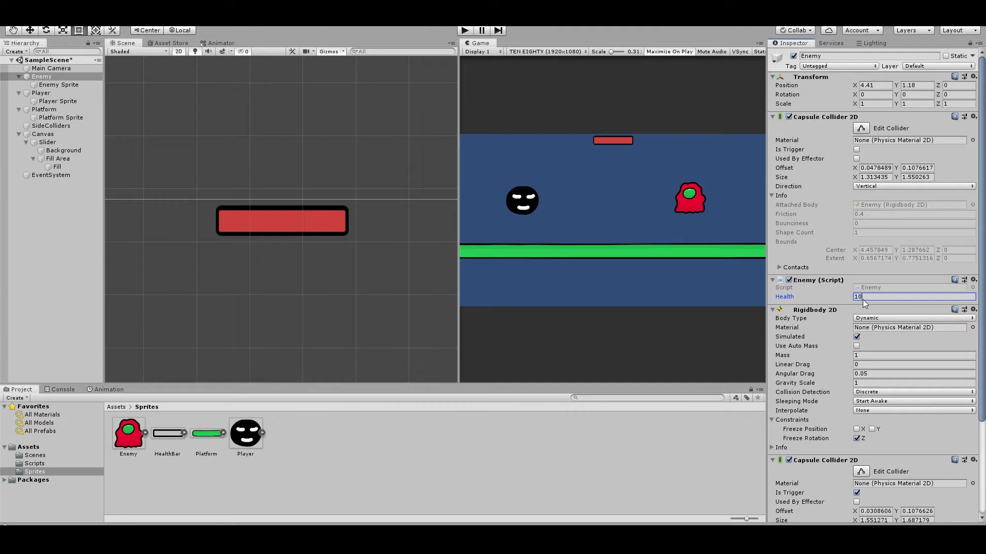
pyautogui.press('Escape')
pyautogui.click(51, 143)
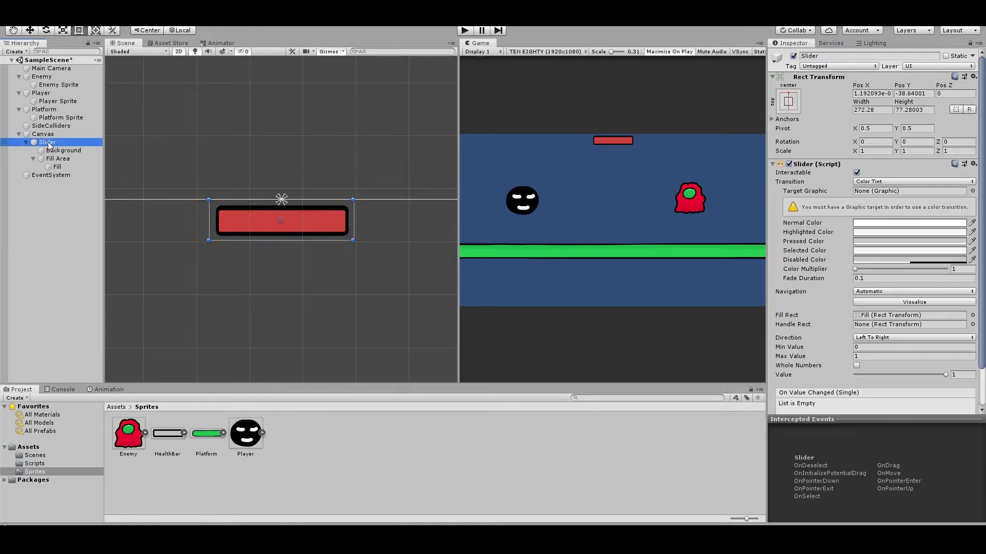
# Set the Slider's Max Value to 10 and its Value to 10.
pyautogui.click(849, 357)
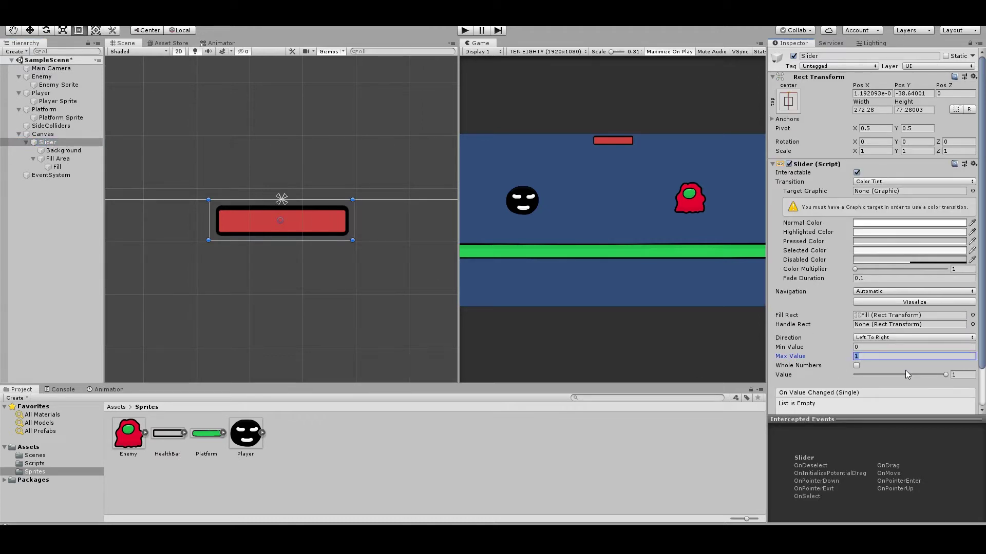
pyautogui.write('10')
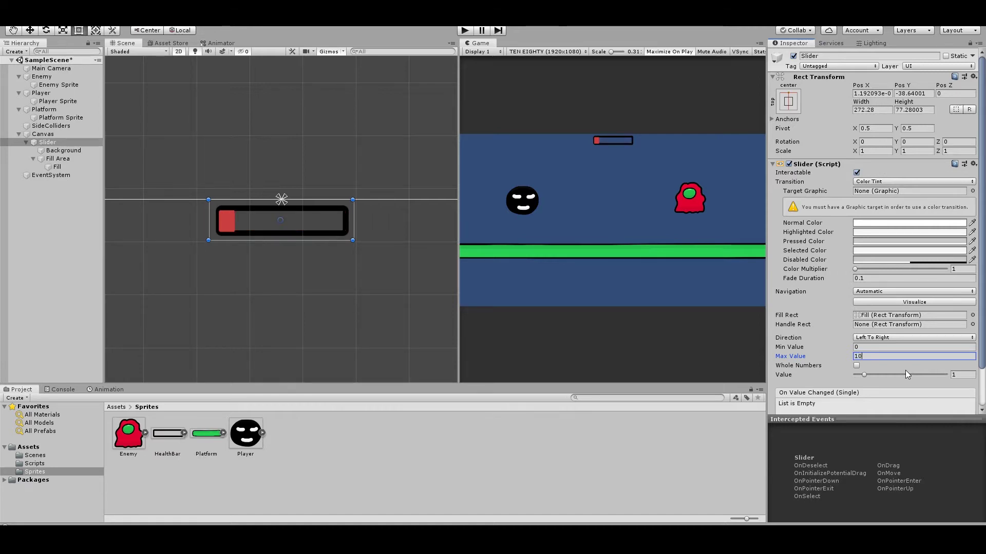
pyautogui.moveTo(867, 375); pyautogui.dragTo(949, 375)
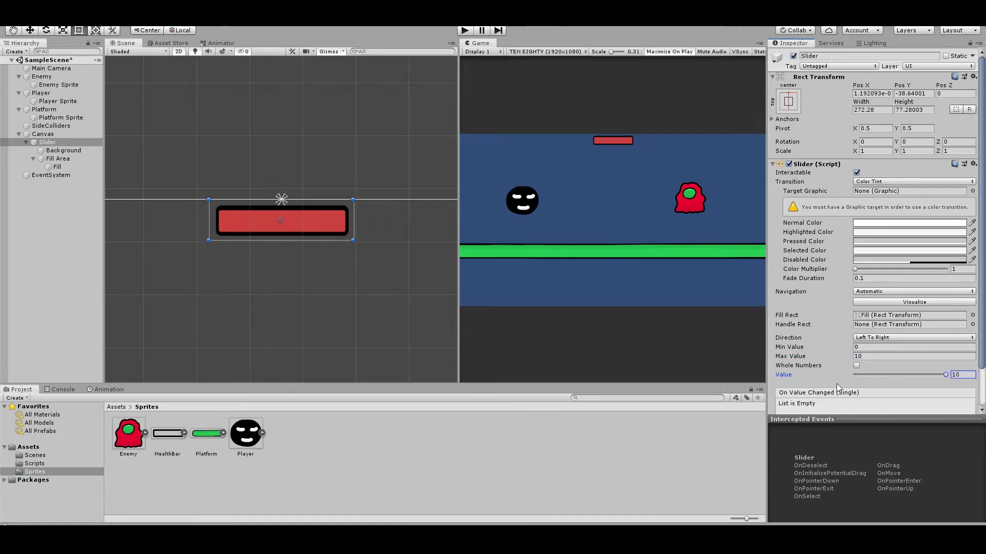
# Collapse the Canvas, Player, Platform and Enemy foldouts and reopen Enemy.cs for editing.
pyautogui.click(18, 134)
pyautogui.click(19, 110)
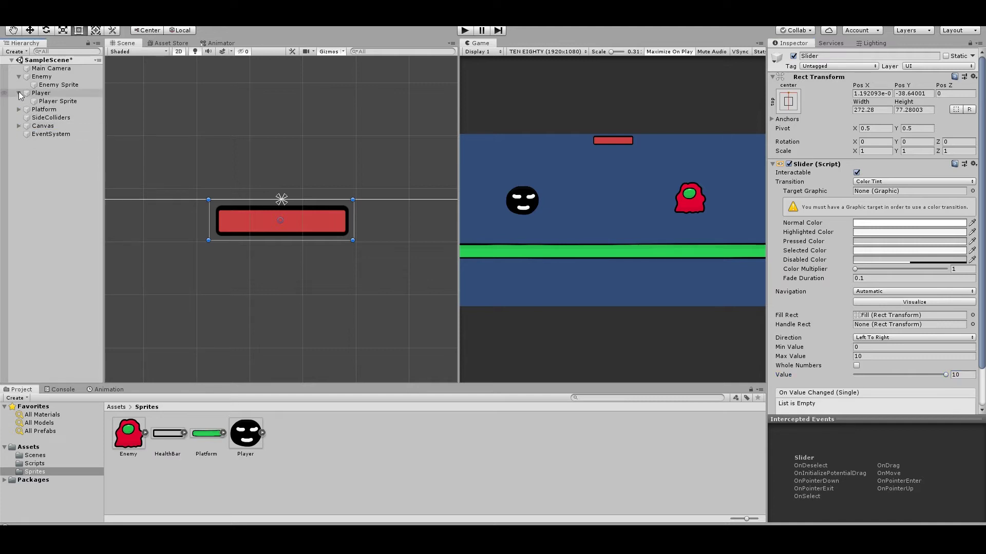
pyautogui.click(18, 93)
pyautogui.click(19, 77)
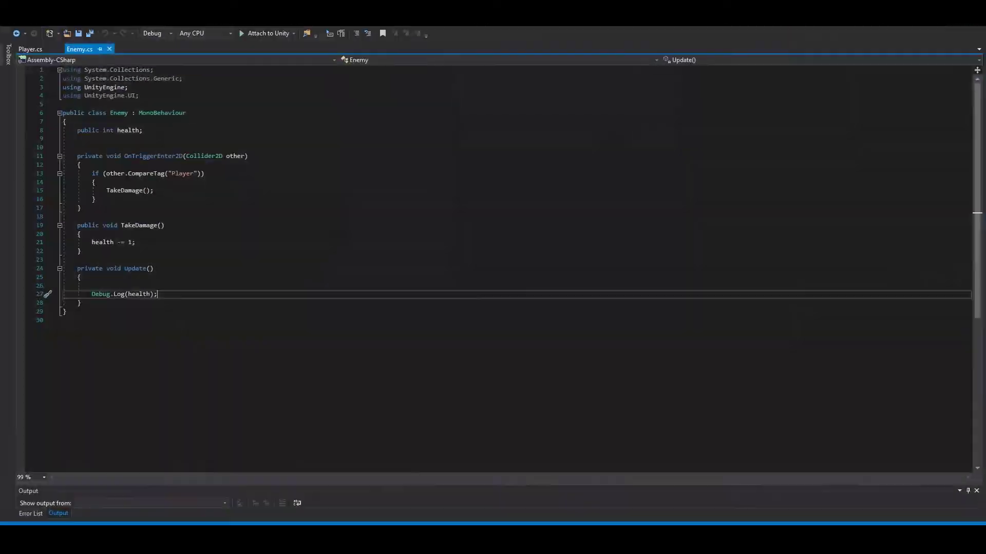
pyautogui.click(166, 141)
pyautogui.hotkey('ctrl', 'space')
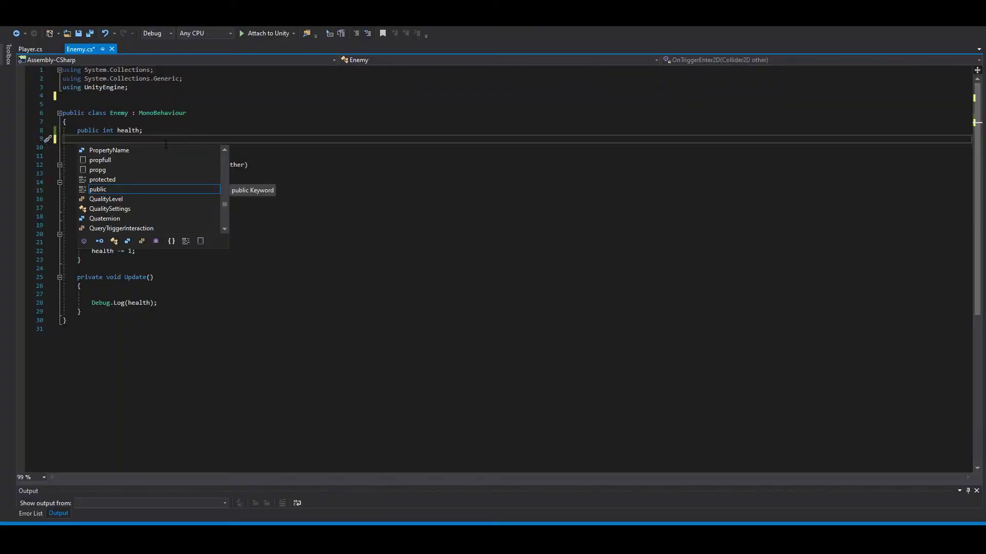
# Declare 'public Slider healthbar;' in Enemy.cs and add the 'using UnityEngine.UI;' import on line 4.
pyautogui.write('public Slider healthbar')
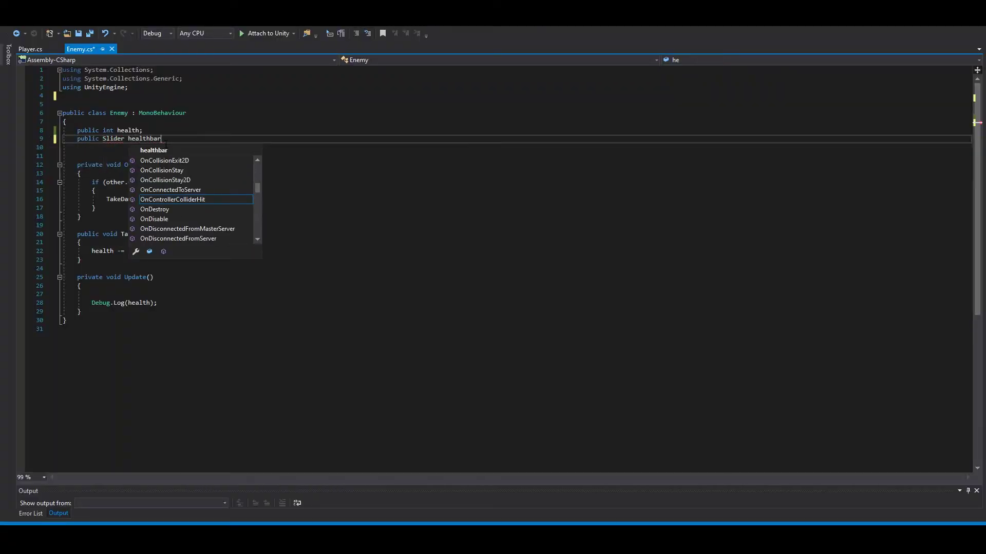
pyautogui.write(';')
pyautogui.hotkey('ctrl', 's')
pyautogui.moveTo(124, 140); pyautogui.dragTo(103, 140)
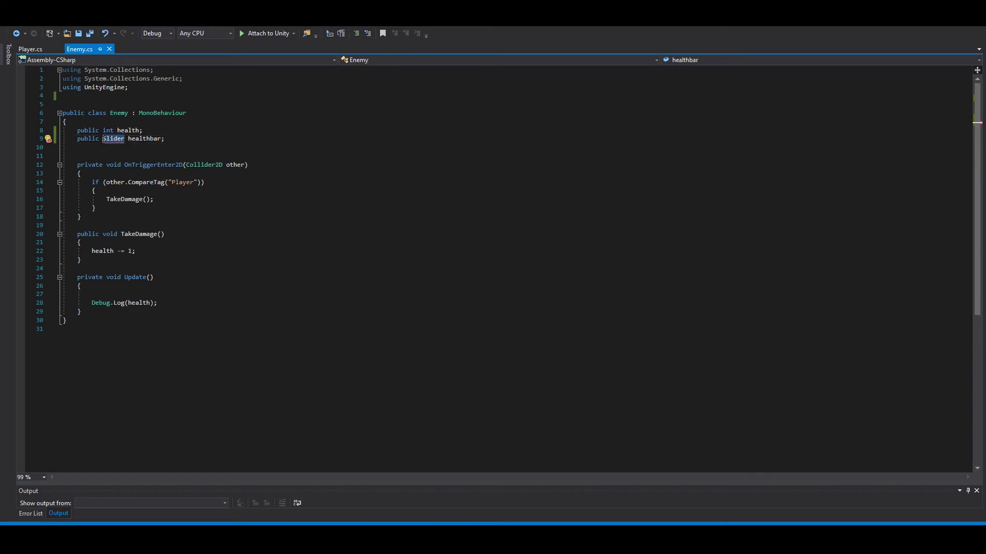
pyautogui.click(140, 83)
pyautogui.press('Return')
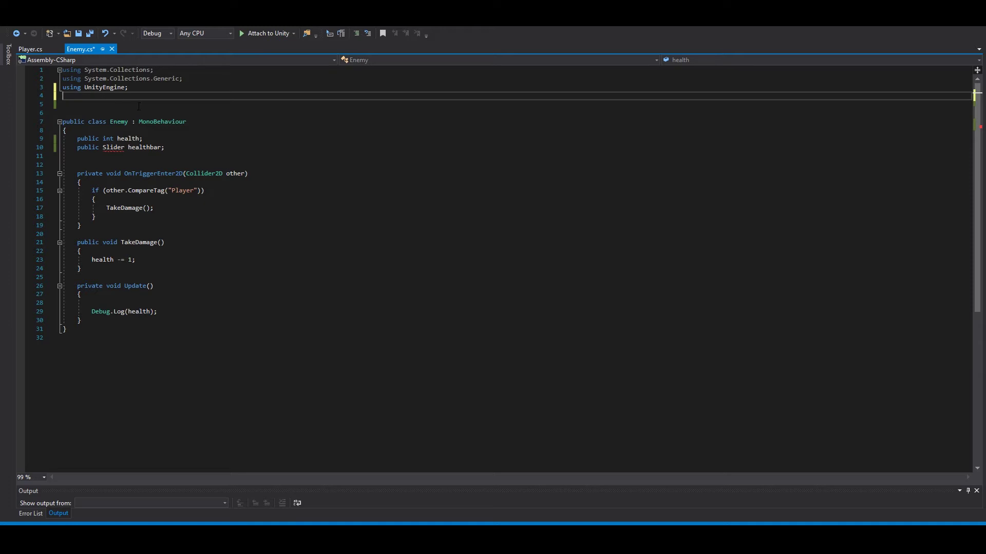
pyautogui.write('using UnityEngine.UI;')
# Add 'healthbar.value = health;' inside Update and save Enemy.cs.
pyautogui.moveTo(103, 147); pyautogui.dragTo(118, 148)
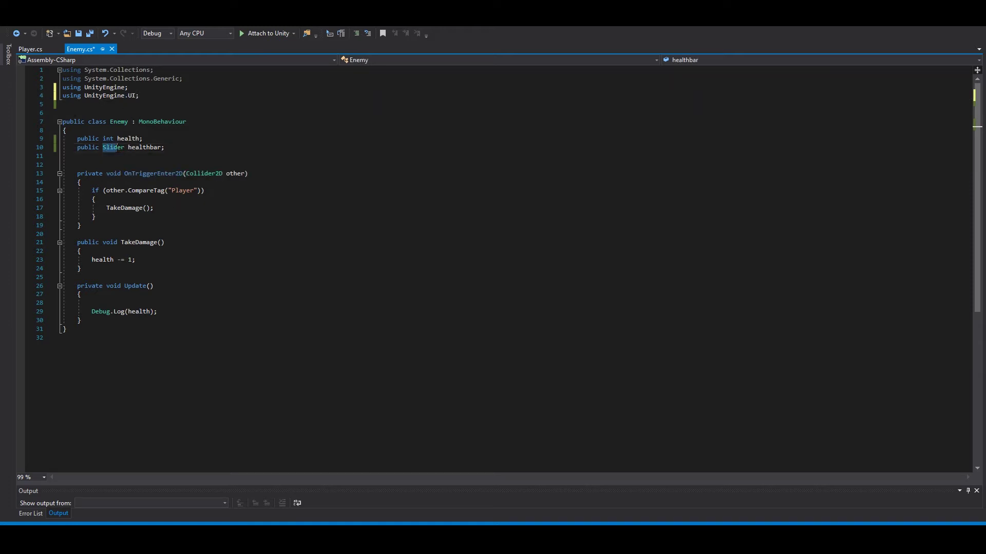
pyautogui.click(166, 148)
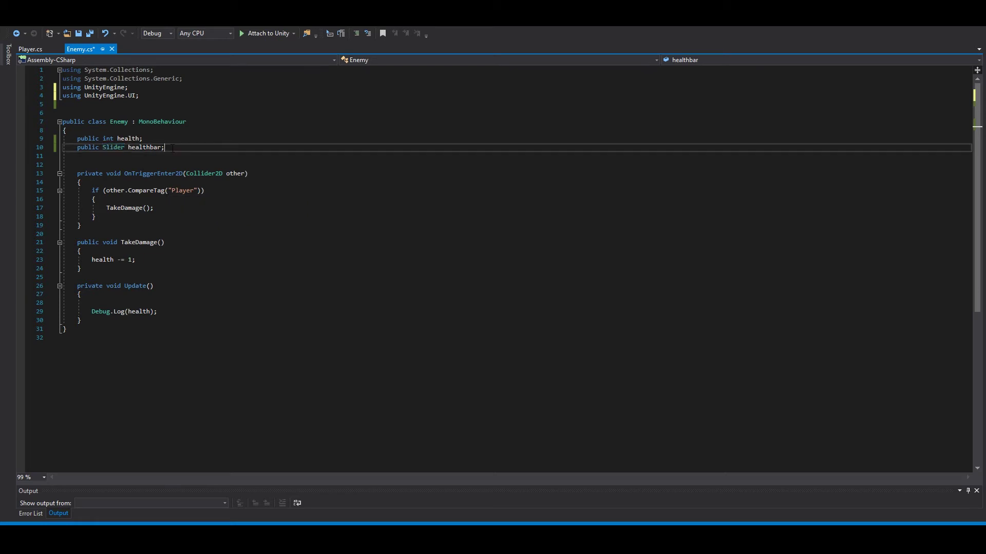
pyautogui.click(179, 309)
pyautogui.click(306, 303)
pyautogui.write('healthbar')
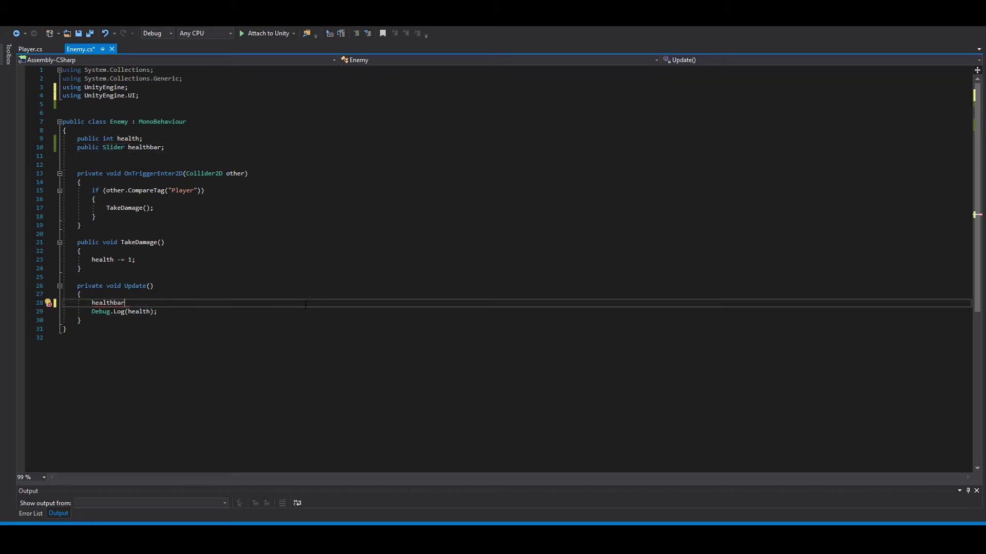
pyautogui.write('.')
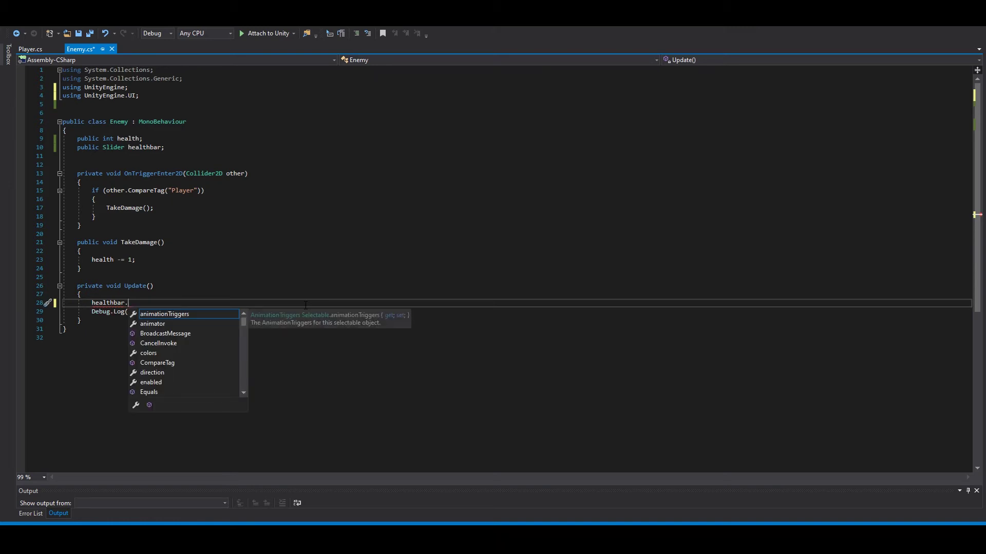
pyautogui.write('value ')
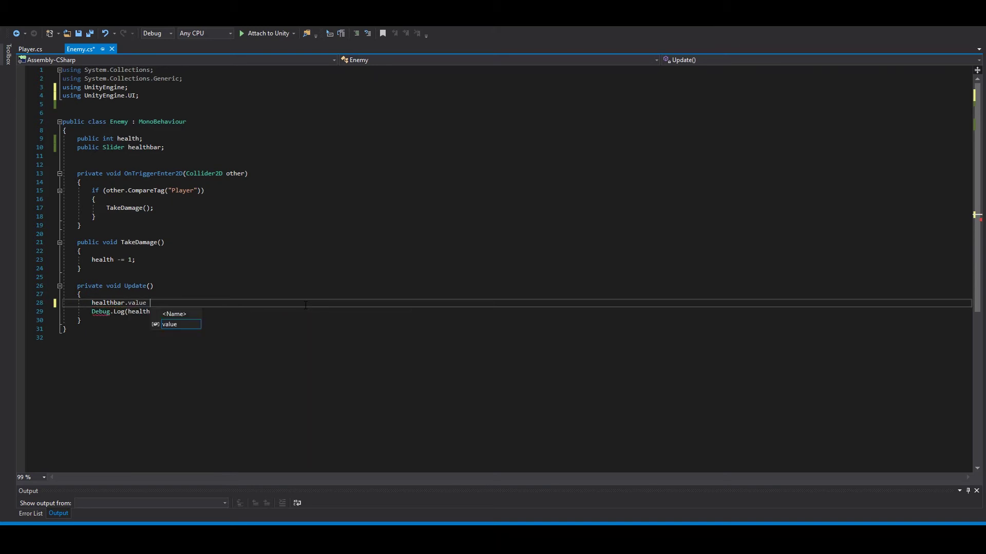
pyautogui.write('= hea')
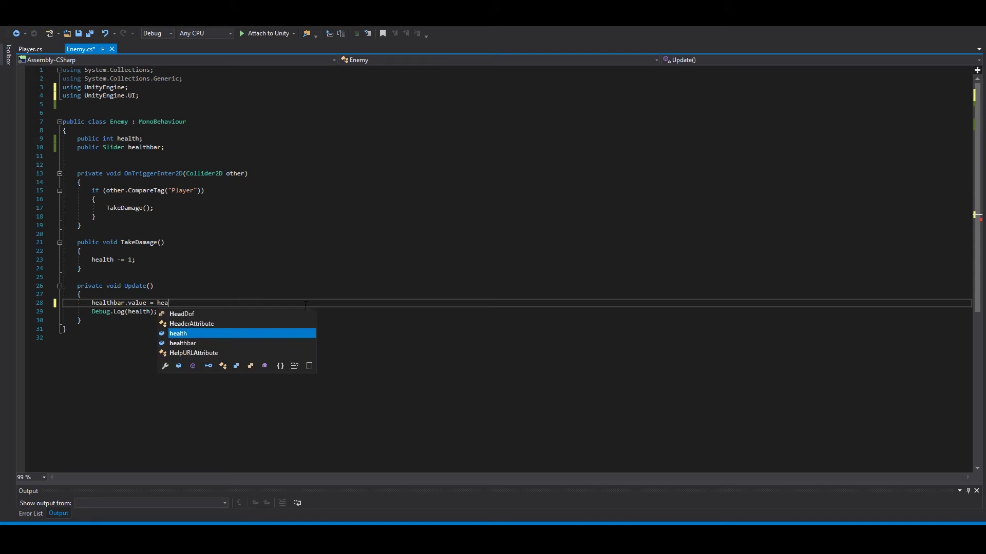
pyautogui.write('lth;')
pyautogui.hotkey('ctrl', 's')
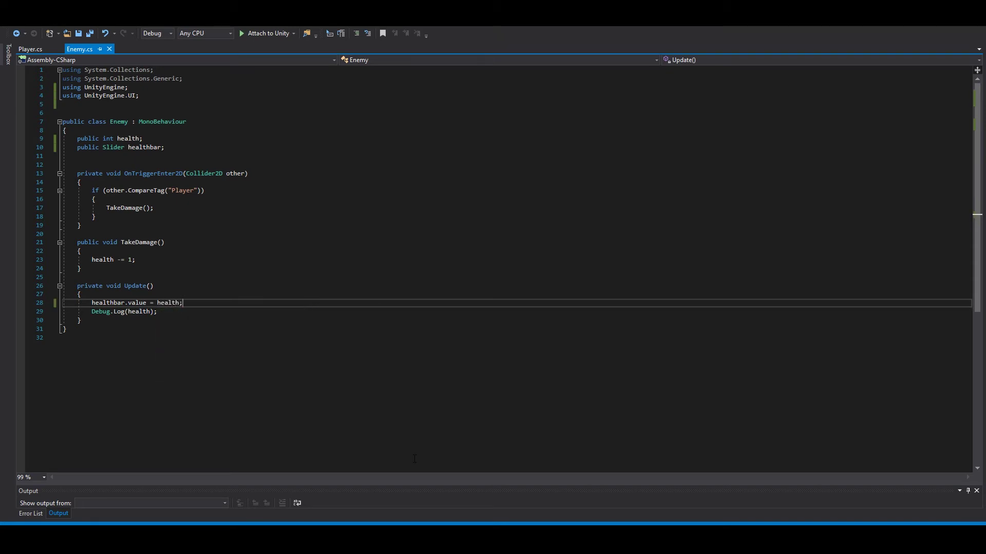
pyautogui.hotkey('alt', 'Tab')
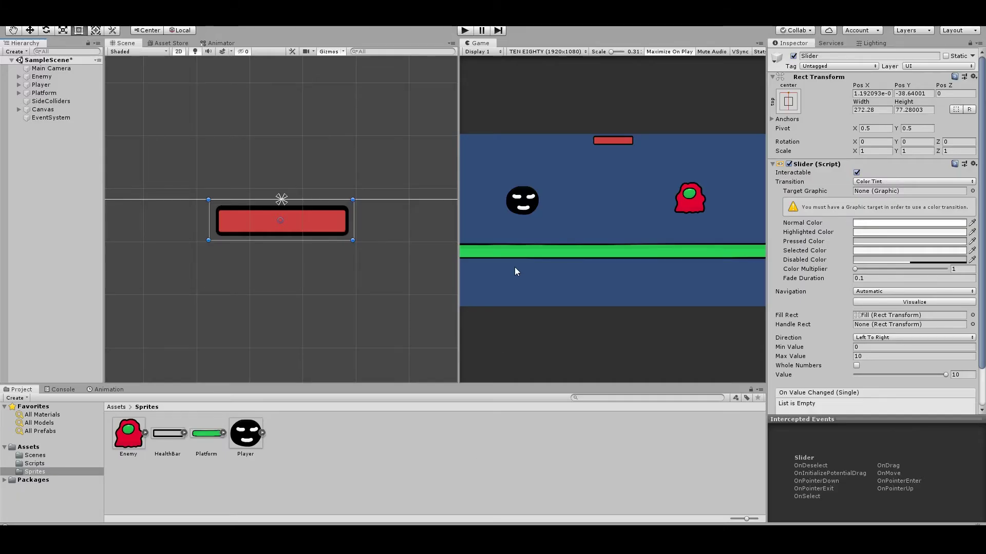
# Assign the Canvas's Slider to the Enemy script's Healthbar field, then press Play.
pyautogui.click(43, 77)
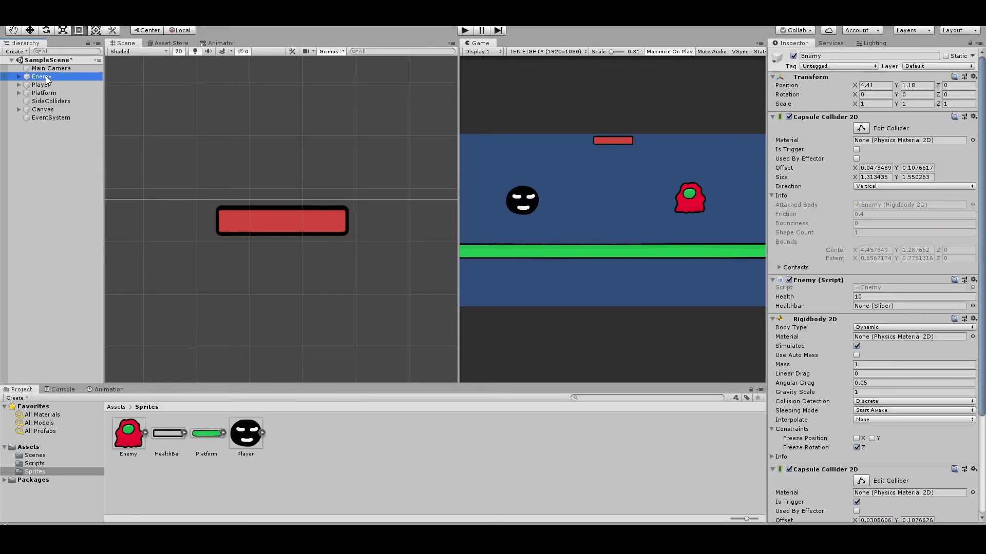
pyautogui.click(18, 110)
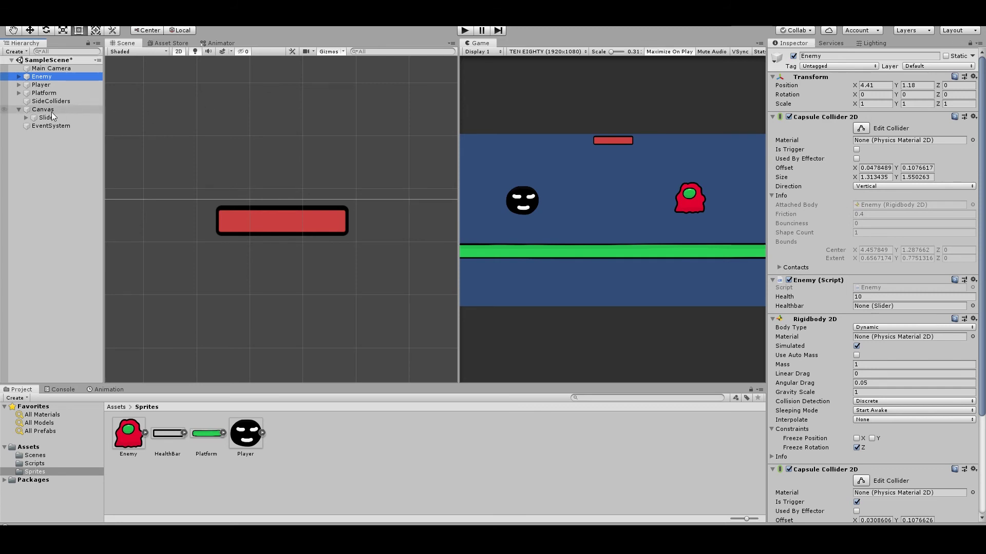
pyautogui.moveTo(47, 118)
pyautogui.mouseDown()
pyautogui.moveTo(185, 134)
pyautogui.moveTo(873, 294)
pyautogui.moveTo(884, 306)
pyautogui.mouseUp()
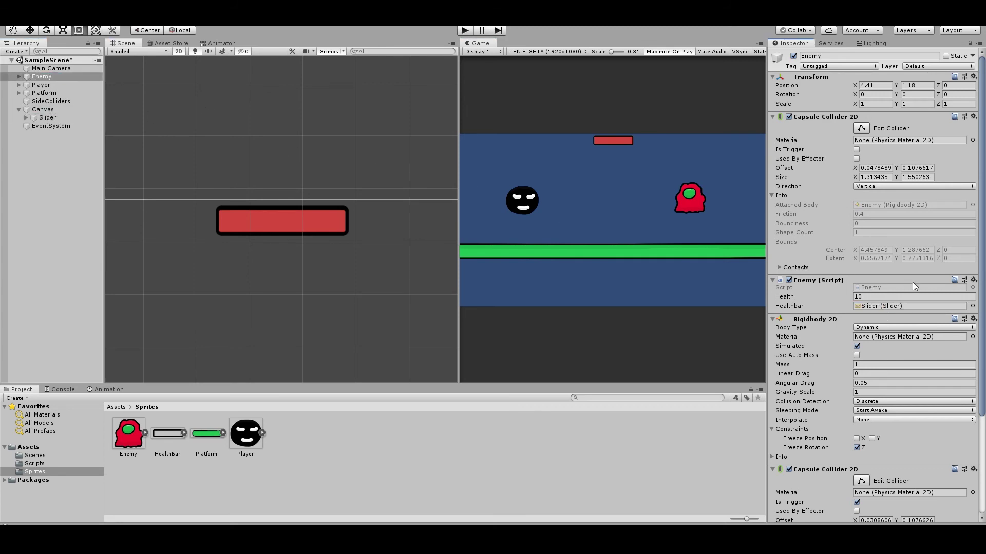
pyautogui.click(468, 32)
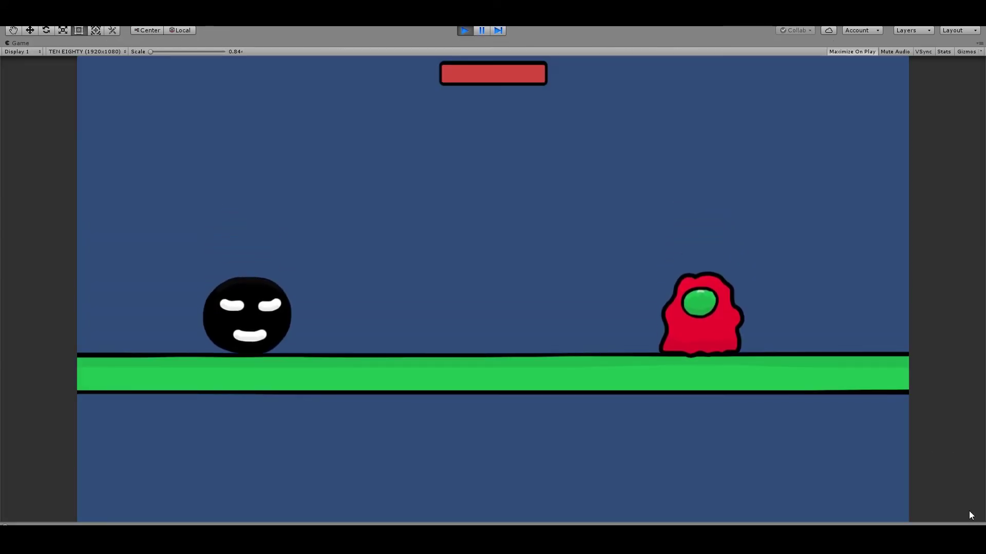
# Roll the black ball into the red enemy with the arrow keys until its bar drains to about a third.
pyautogui.press('Right')
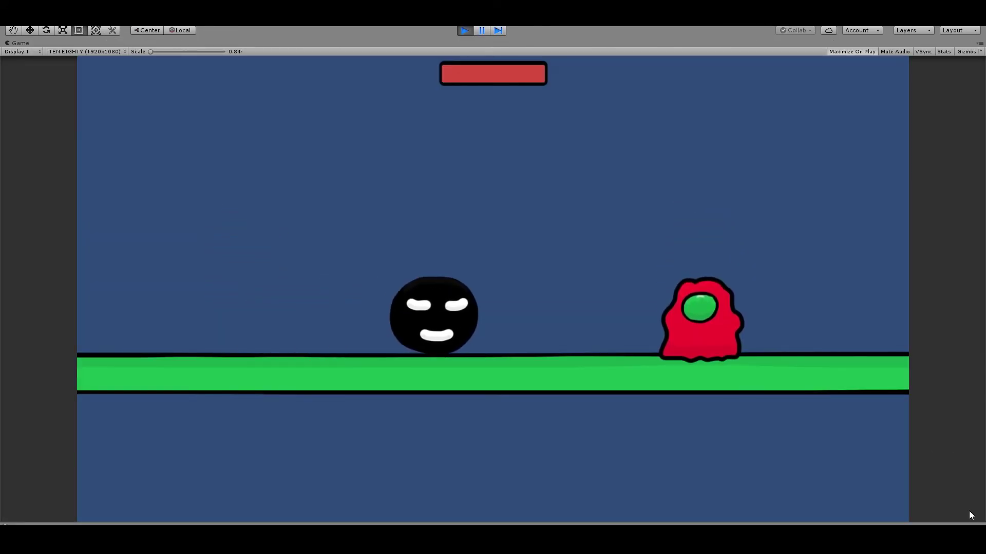
pyautogui.press('Left')
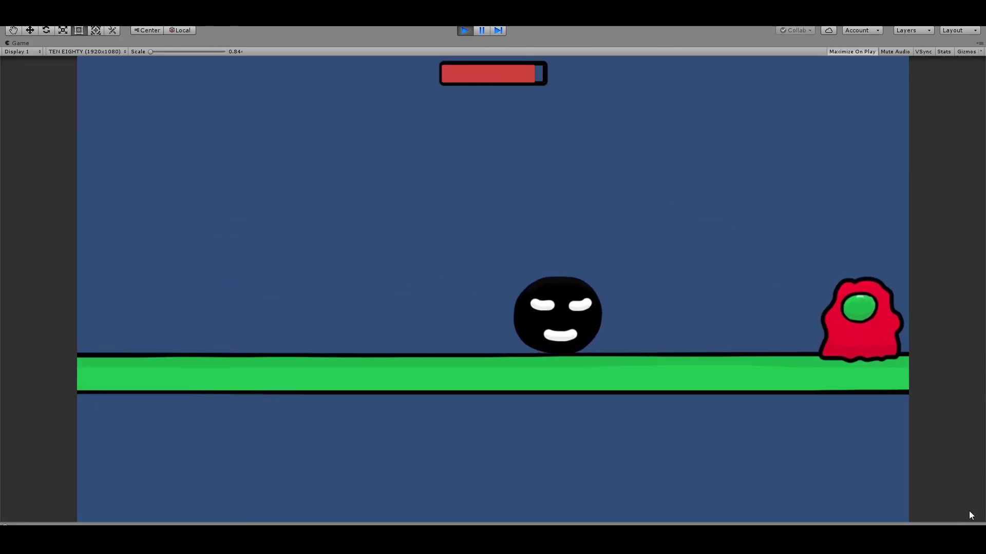
pyautogui.press('Right')
pyautogui.press('Right')
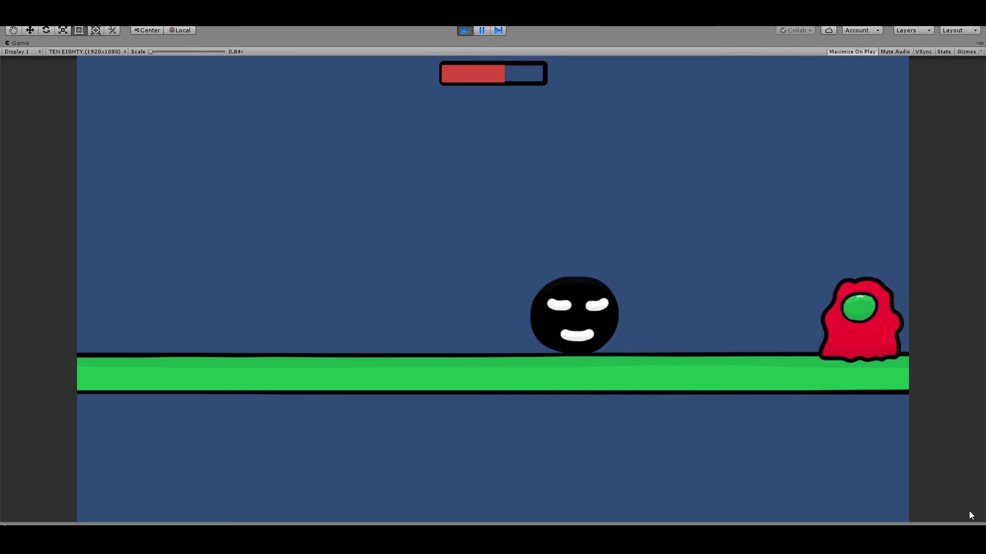
pyautogui.press('Right')
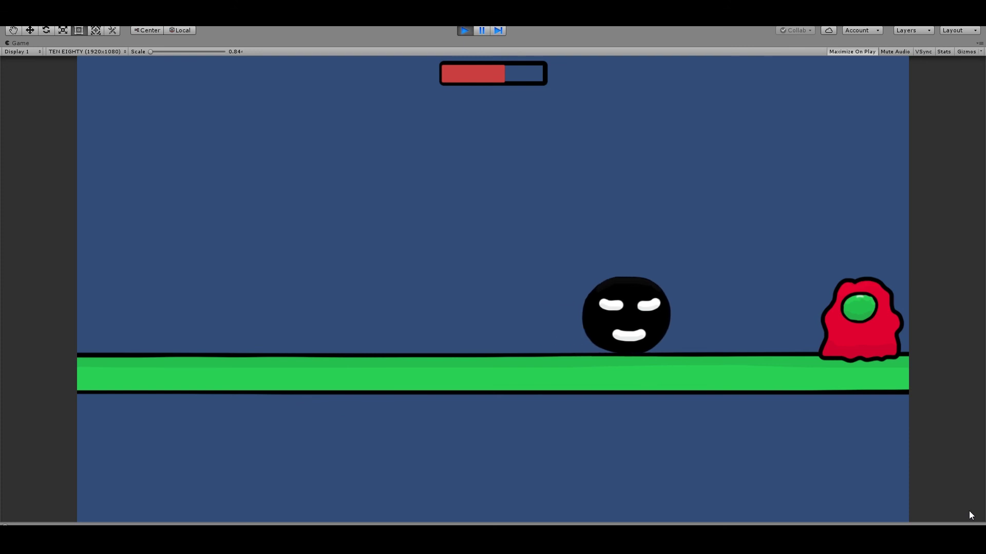
pyautogui.press('Right')
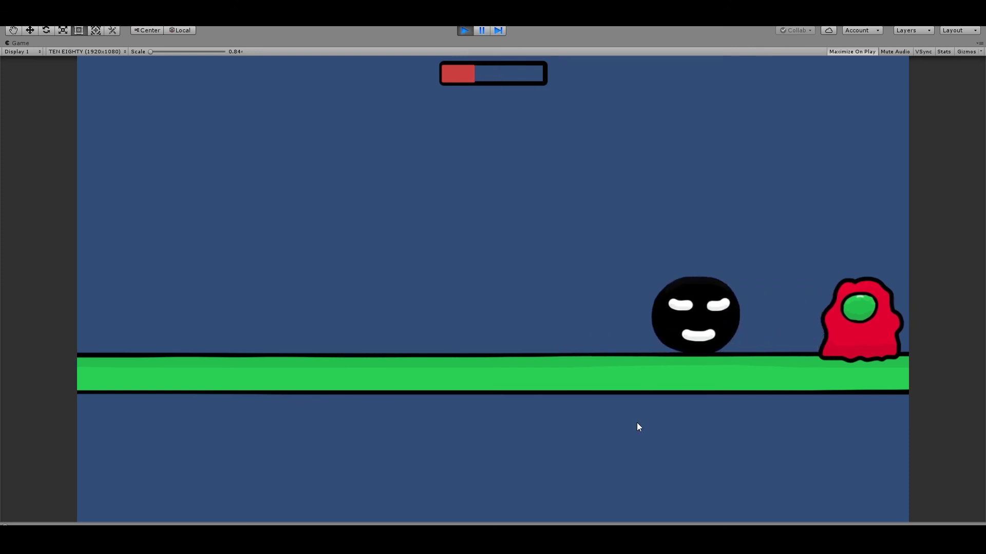